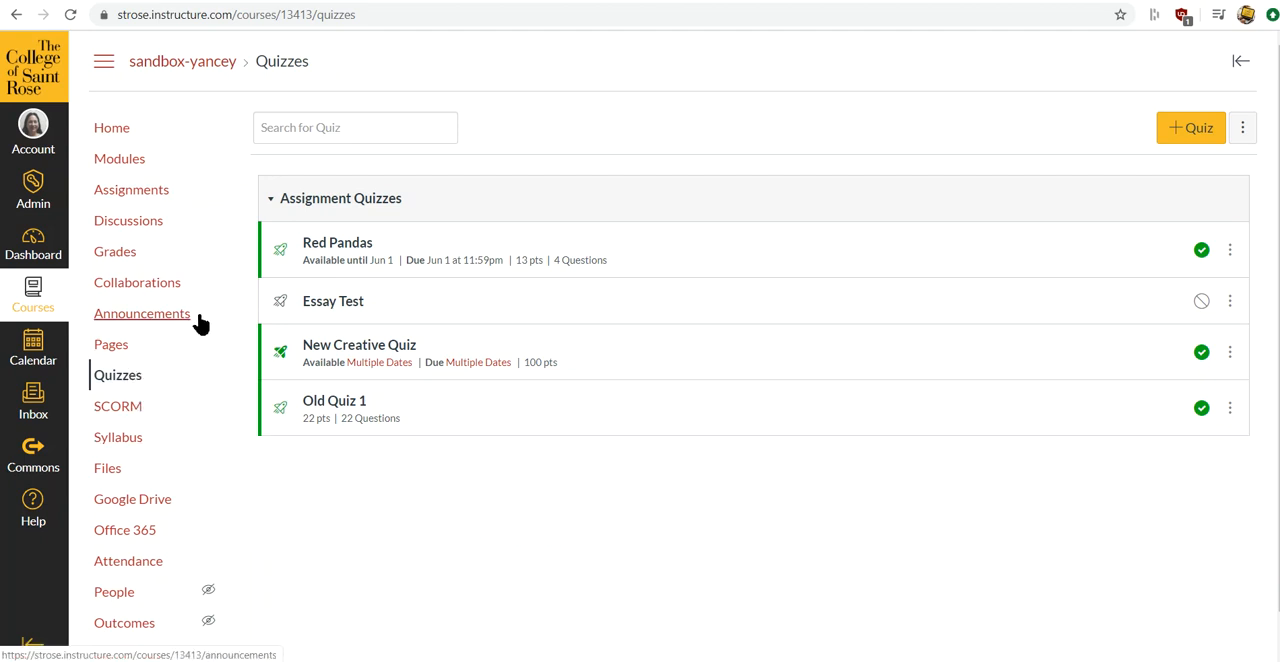
- Open the Red Pandas quiz for editing and show its questions
{"action": "left_click", "coordinate": [322, 252]}
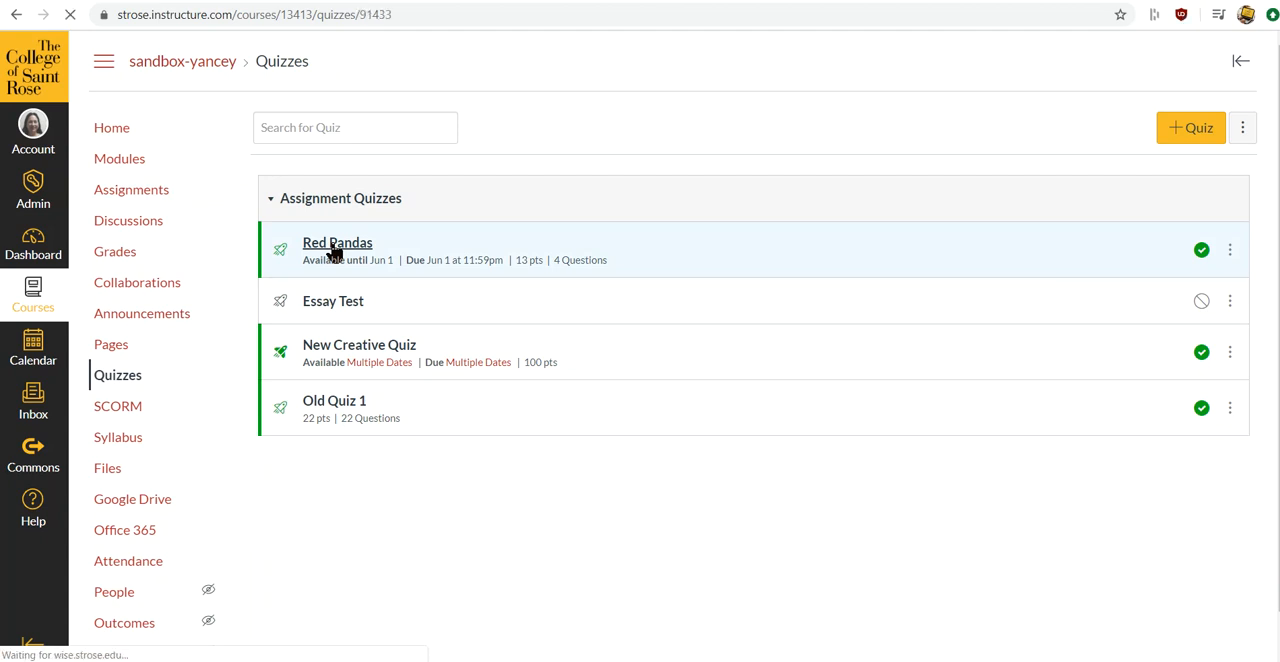
{"action": "left_click", "coordinate": [940, 134]}
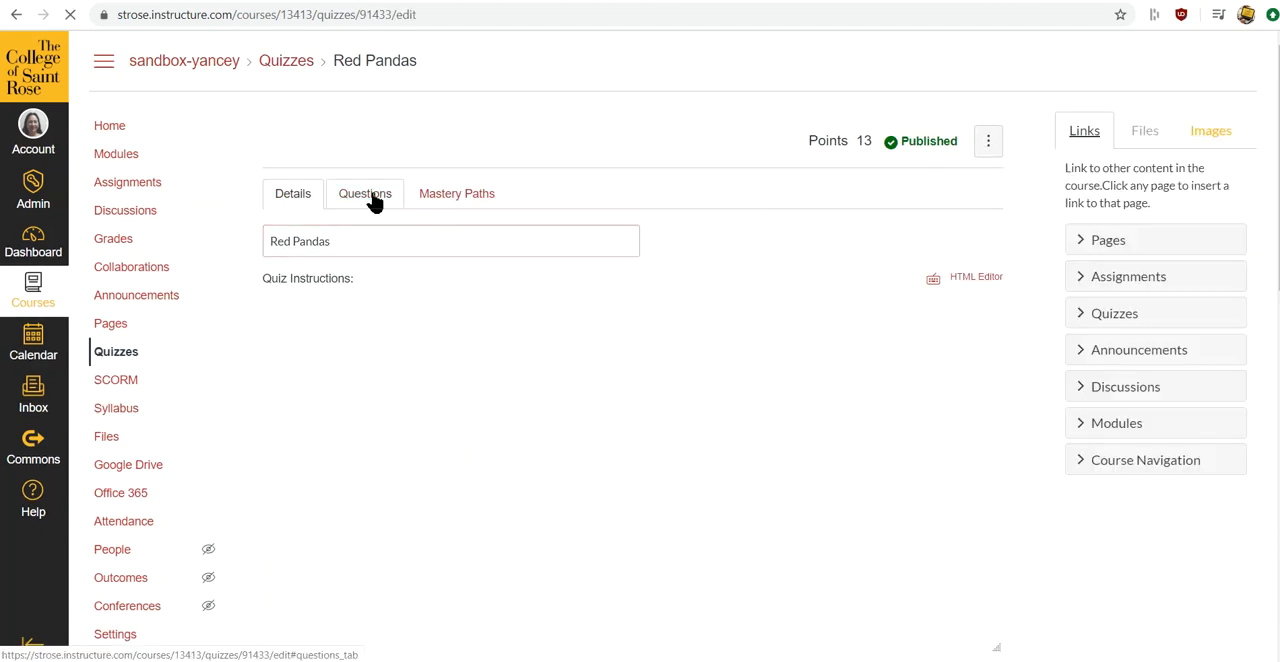
{"action": "left_click", "coordinate": [370, 196]}
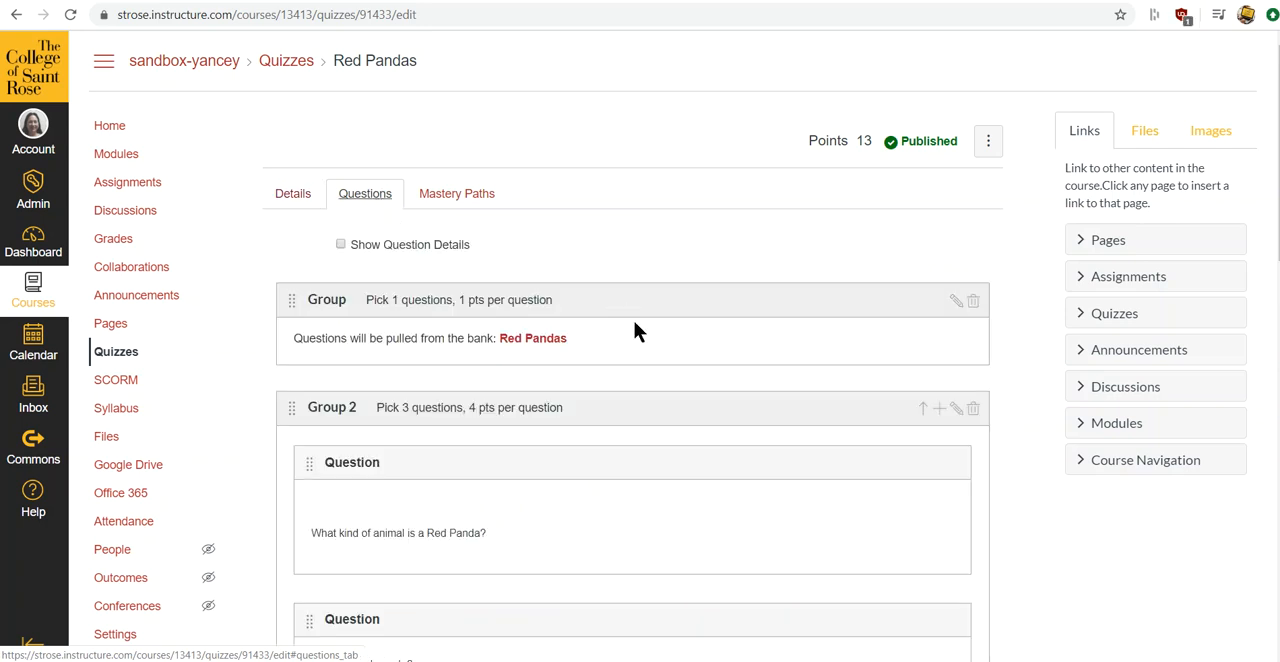
- Start a new question group at the end of the quiz, named Group 3 and set to pick 2 questions
{"action": "scroll", "coordinate": [752, 380], "scroll_direction": "down", "scroll_amount": 6}
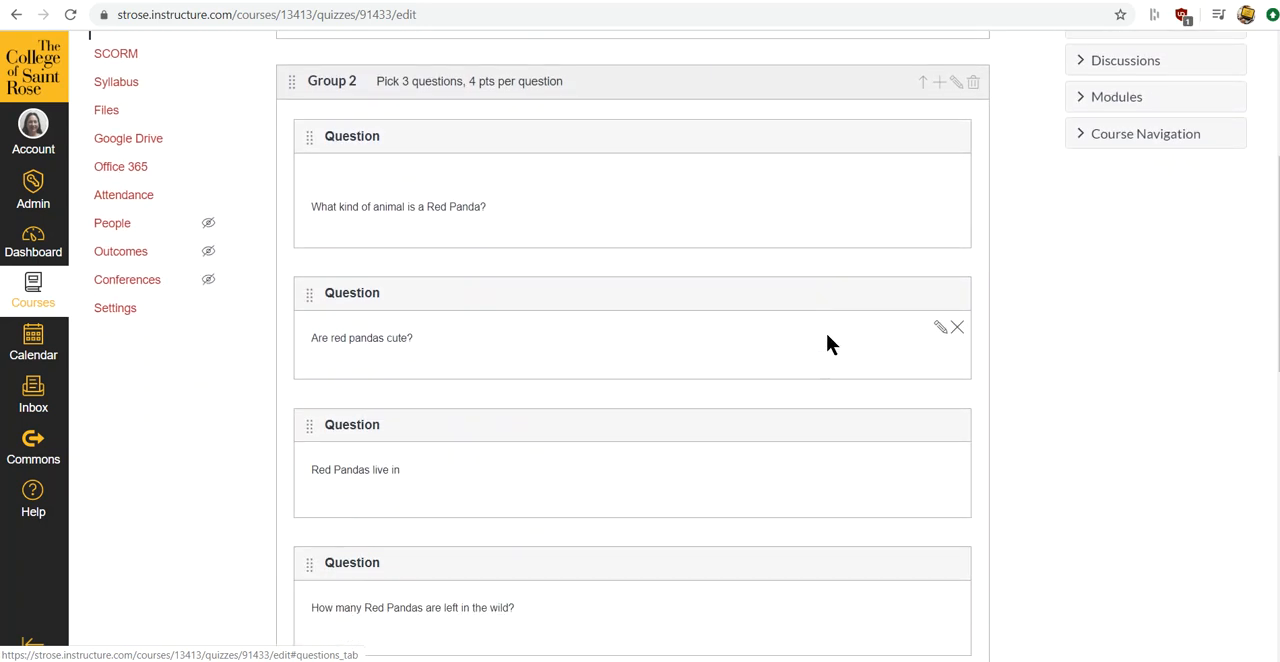
{"action": "scroll", "coordinate": [826, 322], "scroll_direction": "down", "scroll_amount": 5}
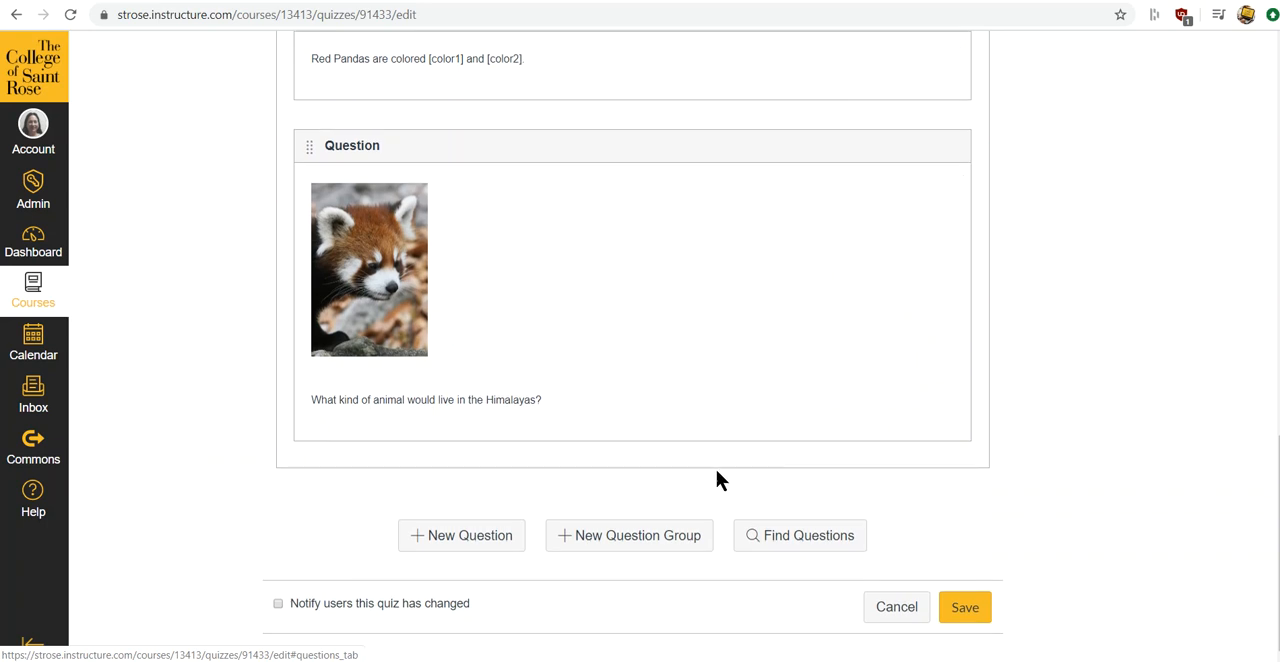
{"action": "left_click", "coordinate": [668, 538]}
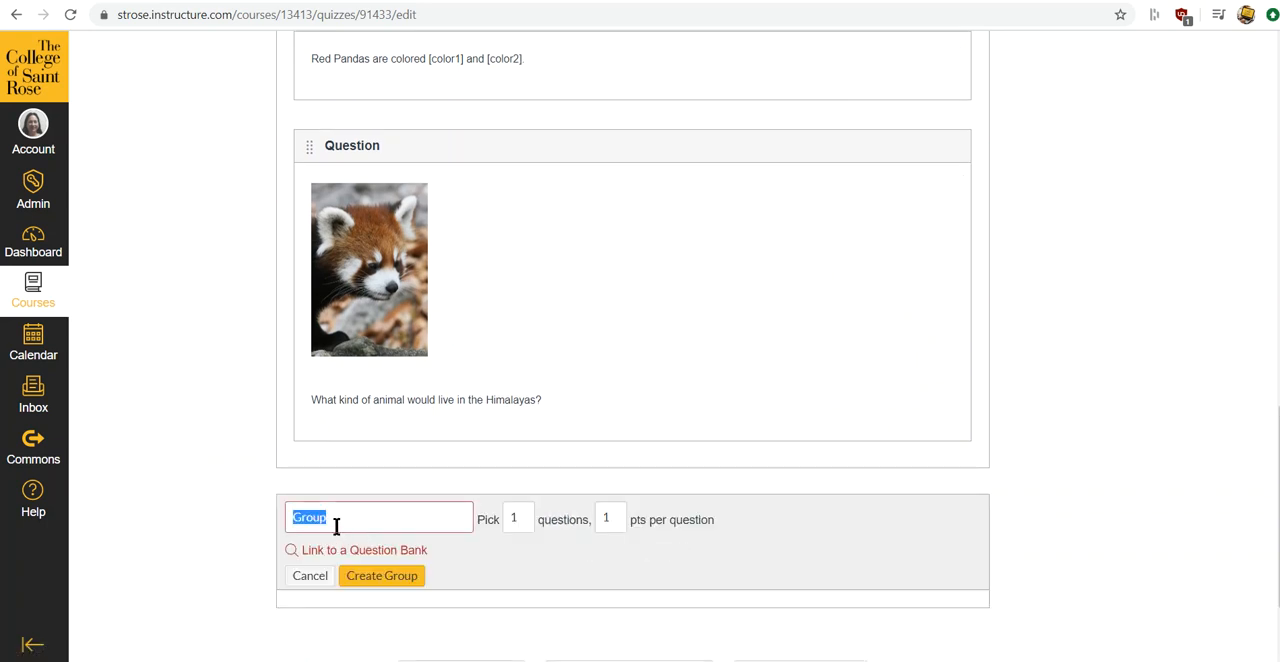
{"action": "left_click", "coordinate": [393, 523]}
{"action": "type", "text": "3"}
{"action": "left_click", "coordinate": [519, 521]}
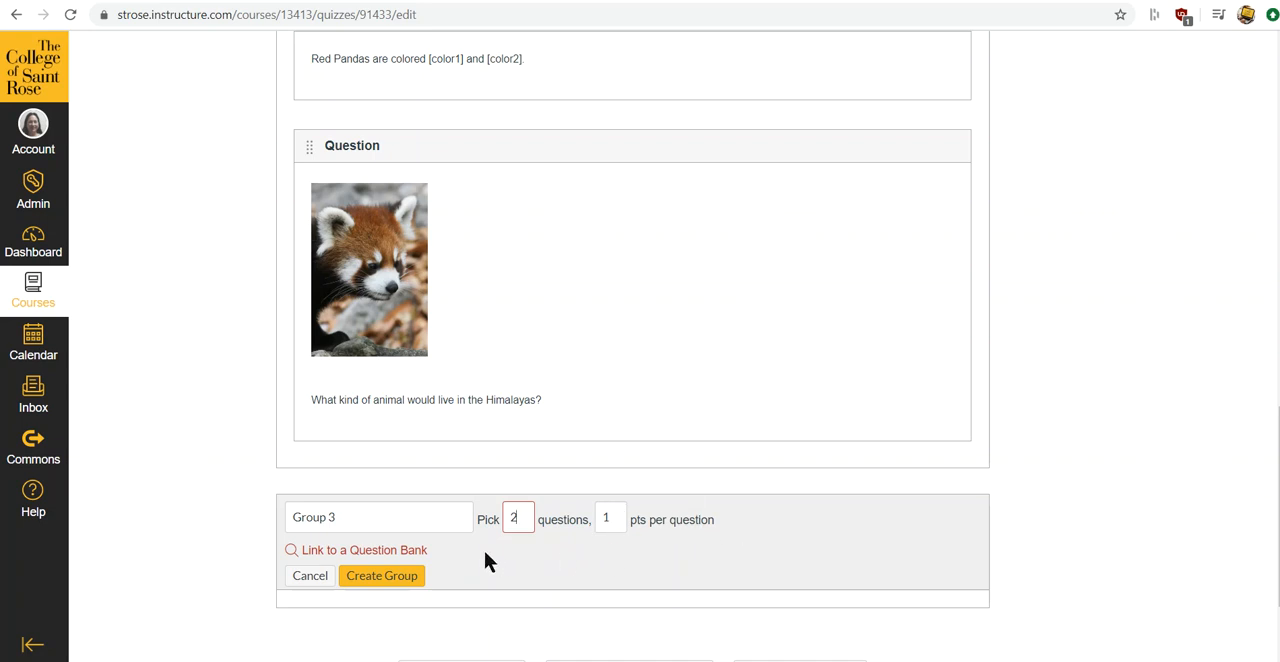
- Link Group 3 to the Red Pandas question bank and create the group
{"action": "left_click", "coordinate": [414, 551]}
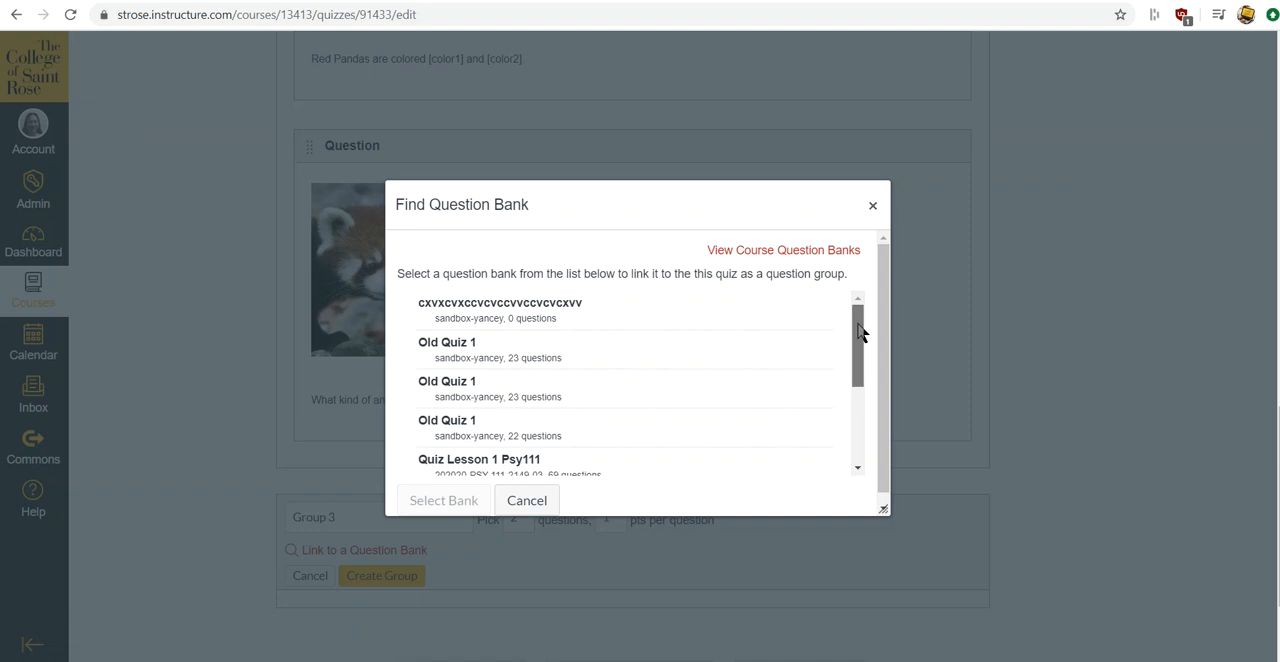
{"action": "left_click_drag", "start_coordinate": [858, 332], "coordinate": [860, 398]}
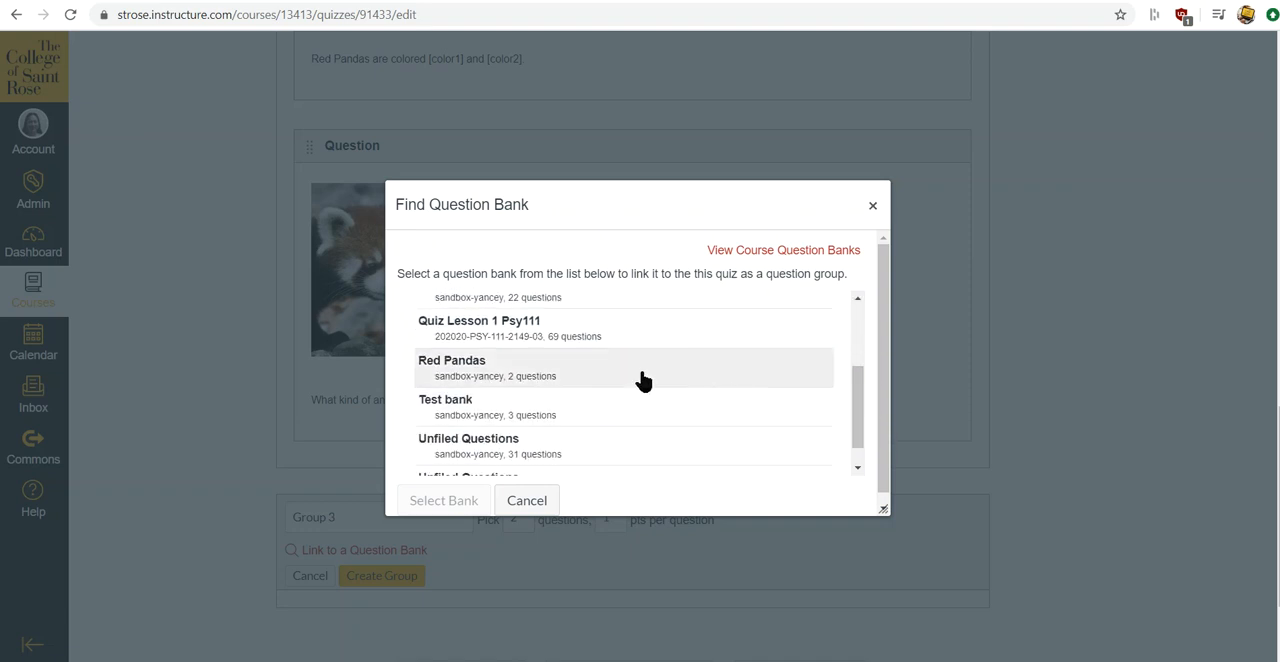
{"action": "left_click", "coordinate": [455, 368]}
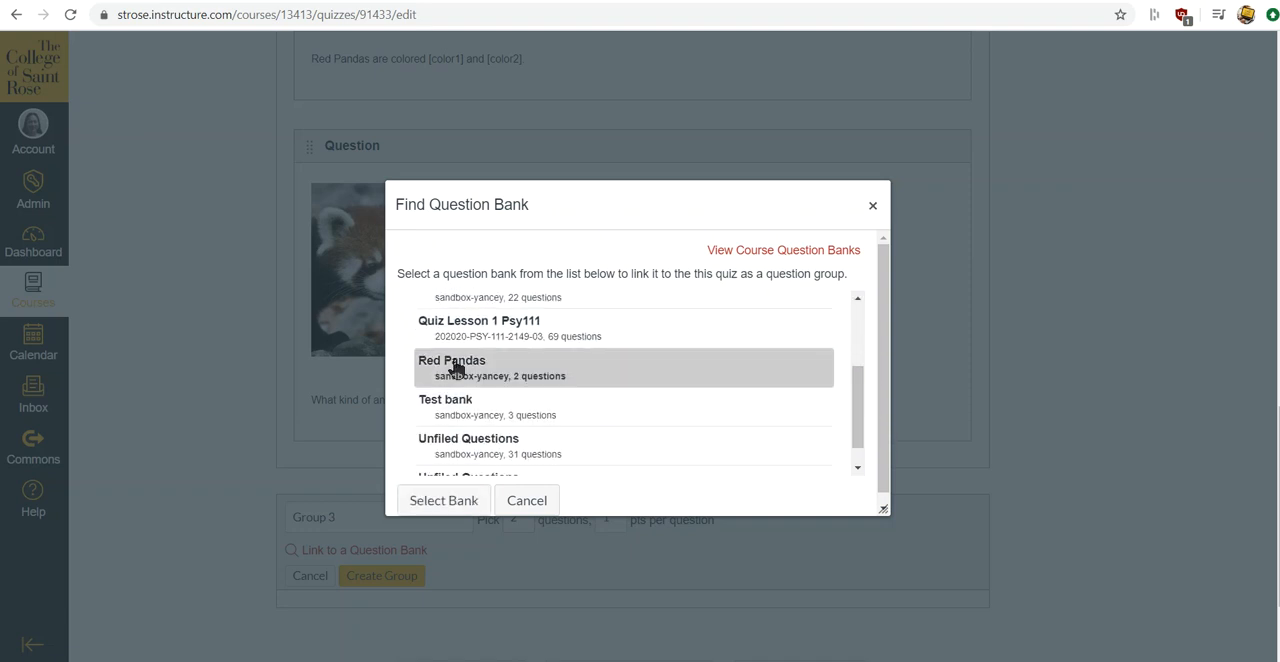
{"action": "left_click", "coordinate": [472, 503]}
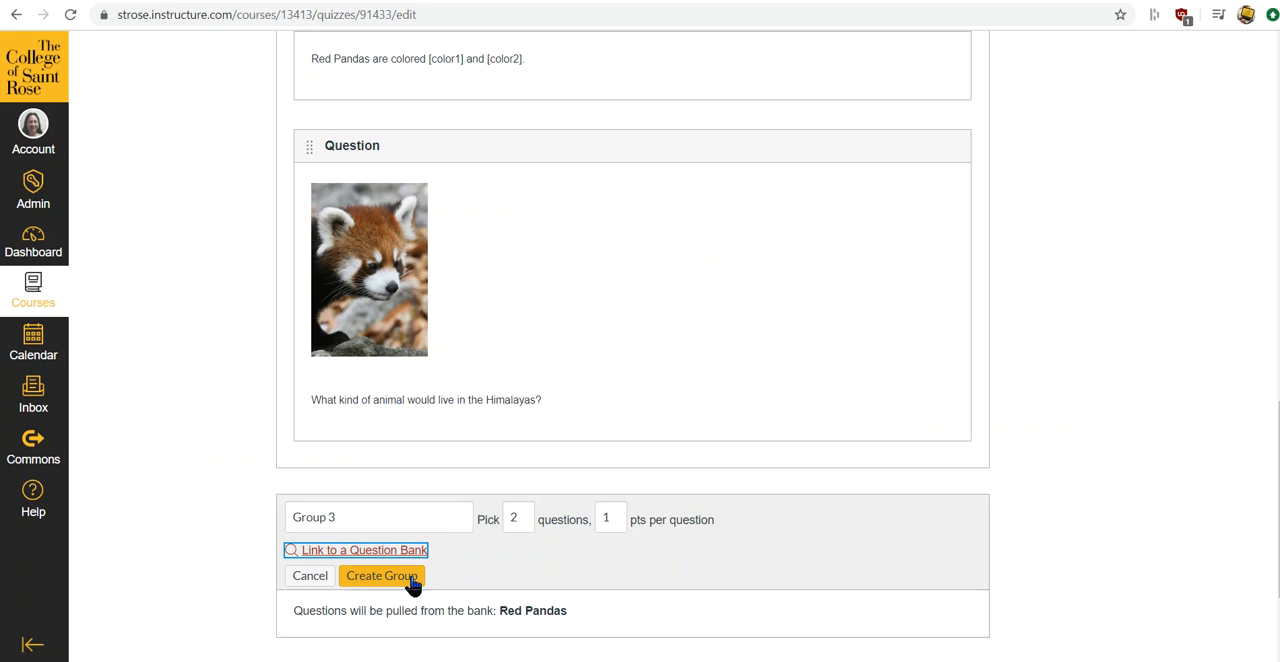
{"action": "left_click", "coordinate": [413, 582]}
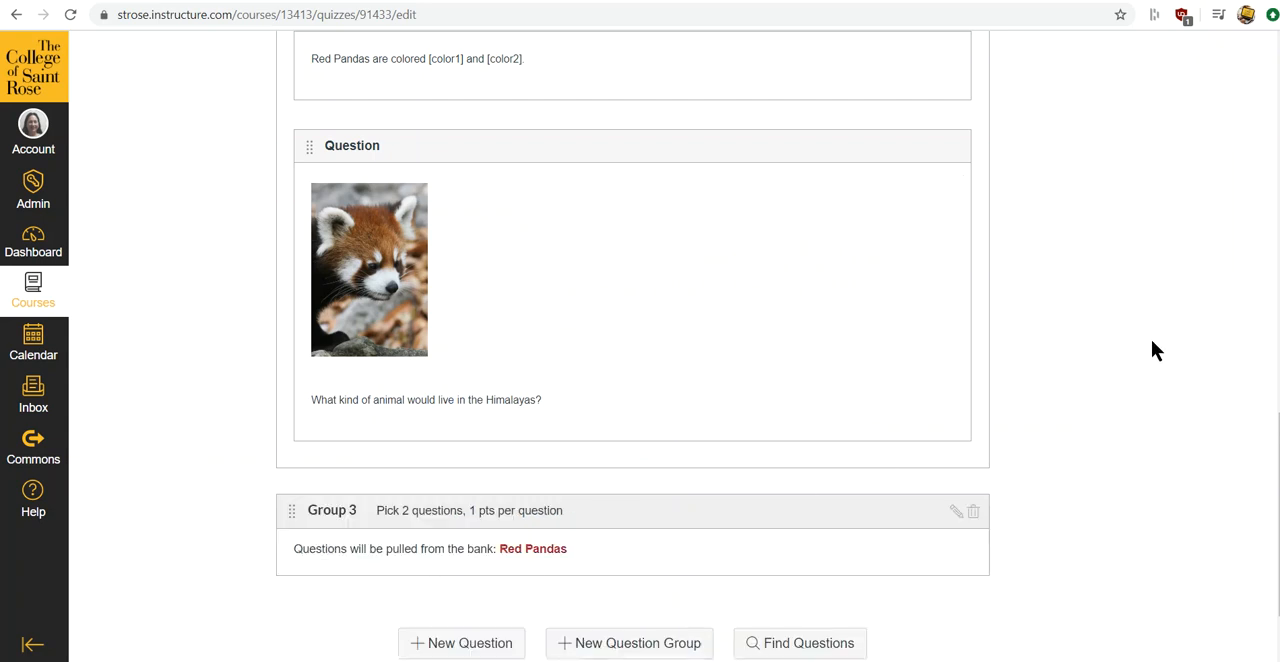
- Start another question group named Group 4 and go from its question bank link to the course question banks
{"action": "scroll", "coordinate": [1151, 350], "scroll_direction": "down", "scroll_amount": 2}
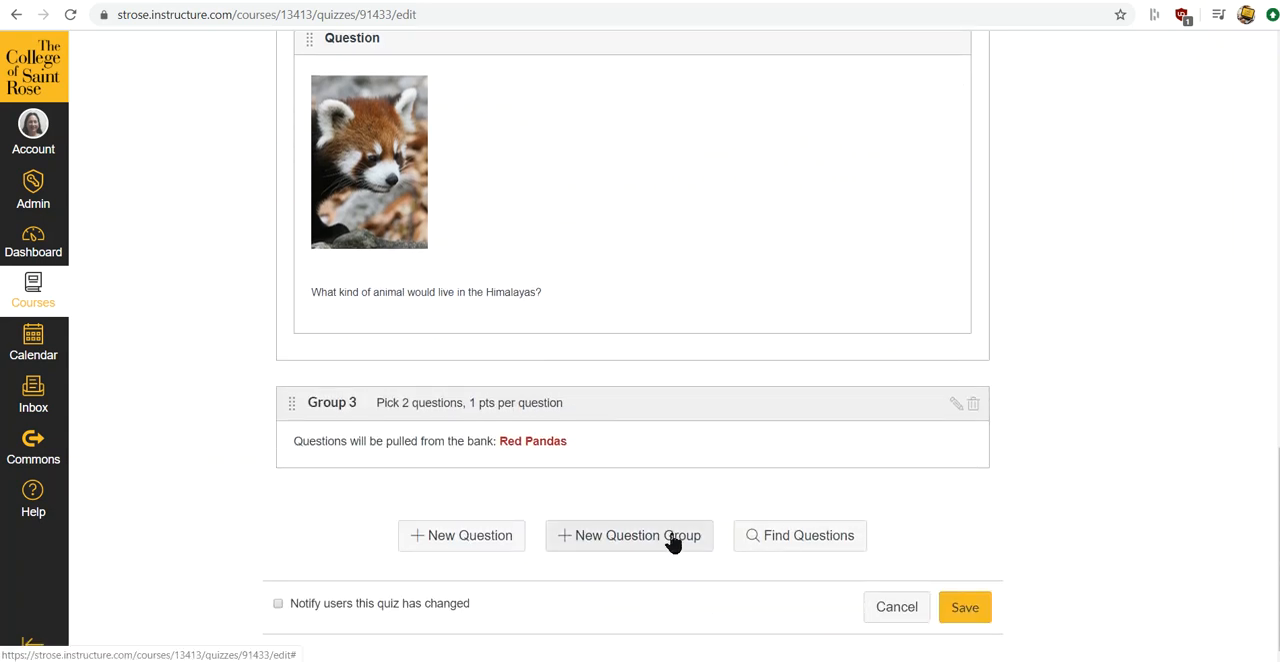
{"action": "left_click", "coordinate": [672, 540]}
{"action": "left_click", "coordinate": [385, 521]}
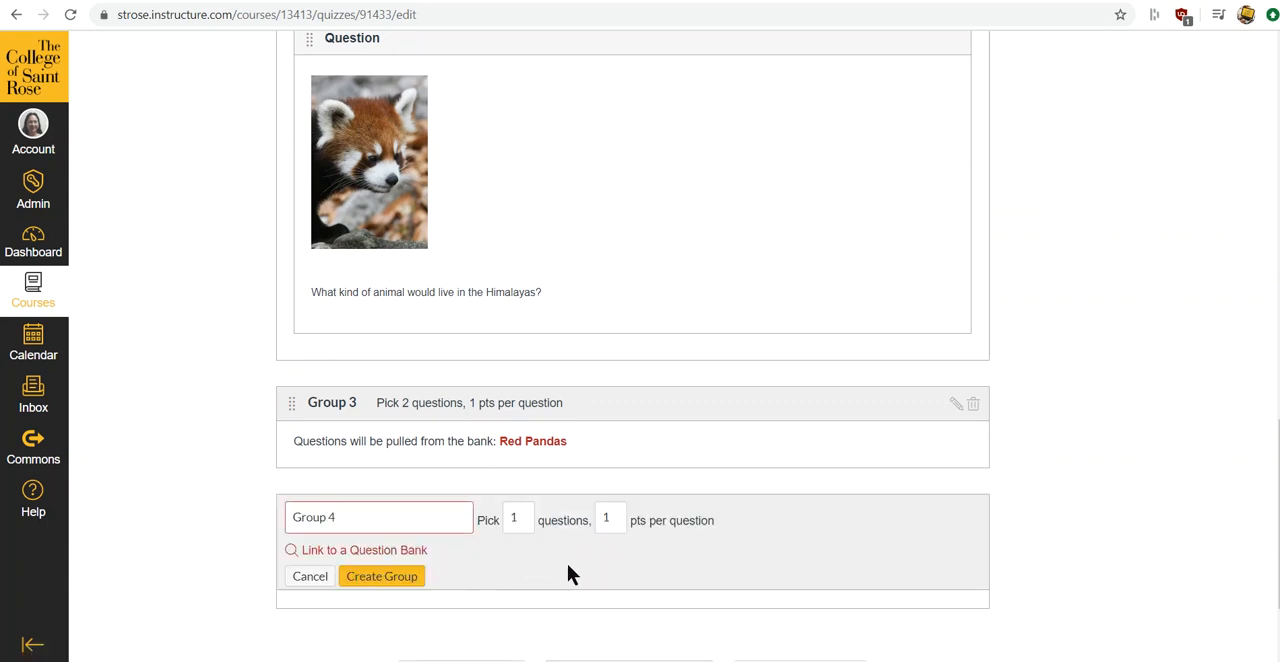
{"action": "scroll", "coordinate": [567, 570], "scroll_direction": "down", "scroll_amount": 1}
{"action": "left_click", "coordinate": [381, 416]}
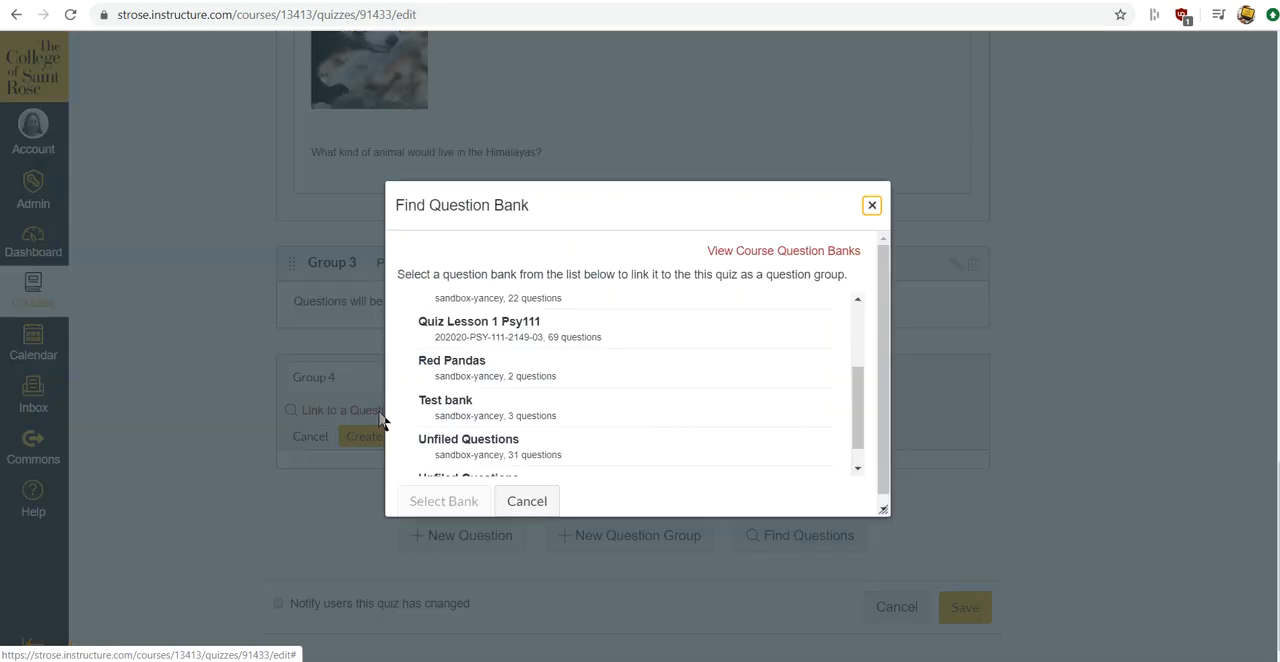
{"action": "left_click", "coordinate": [799, 256]}
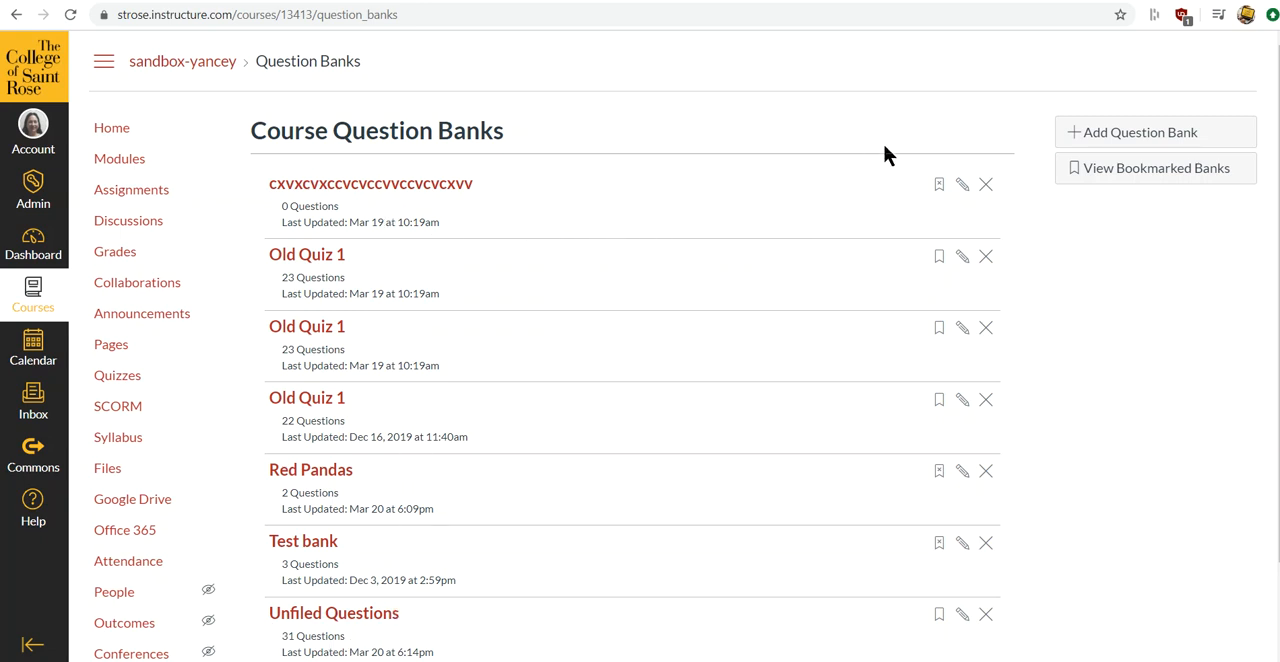
- Add a new question bank named Kittens to the course
{"action": "left_click", "coordinate": [1090, 140]}
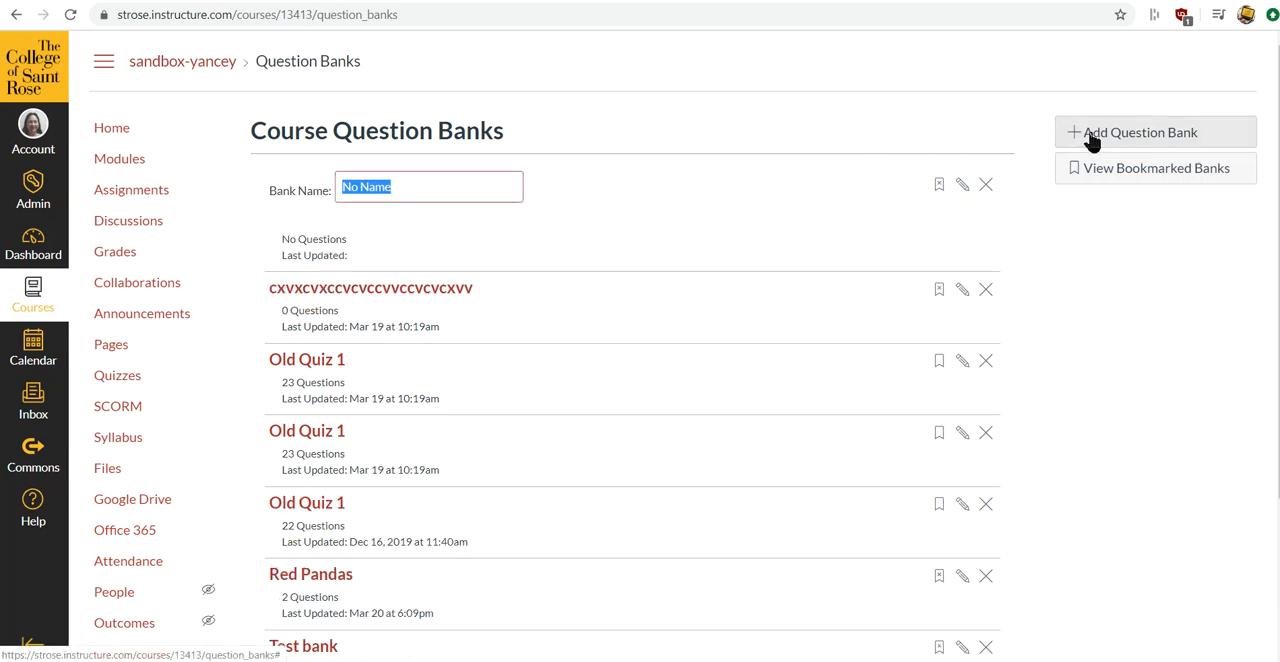
{"action": "key", "text": "BackSpace"}
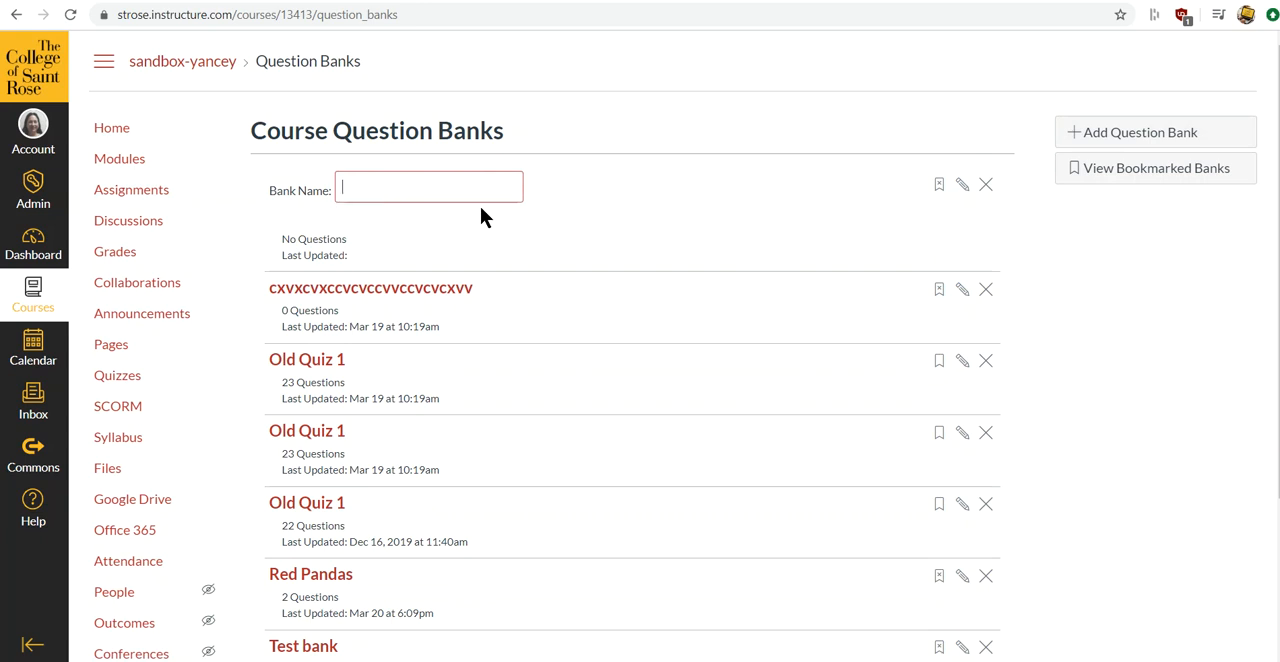
{"action": "type", "text": "Kittens"}
{"action": "key", "text": "Return"}
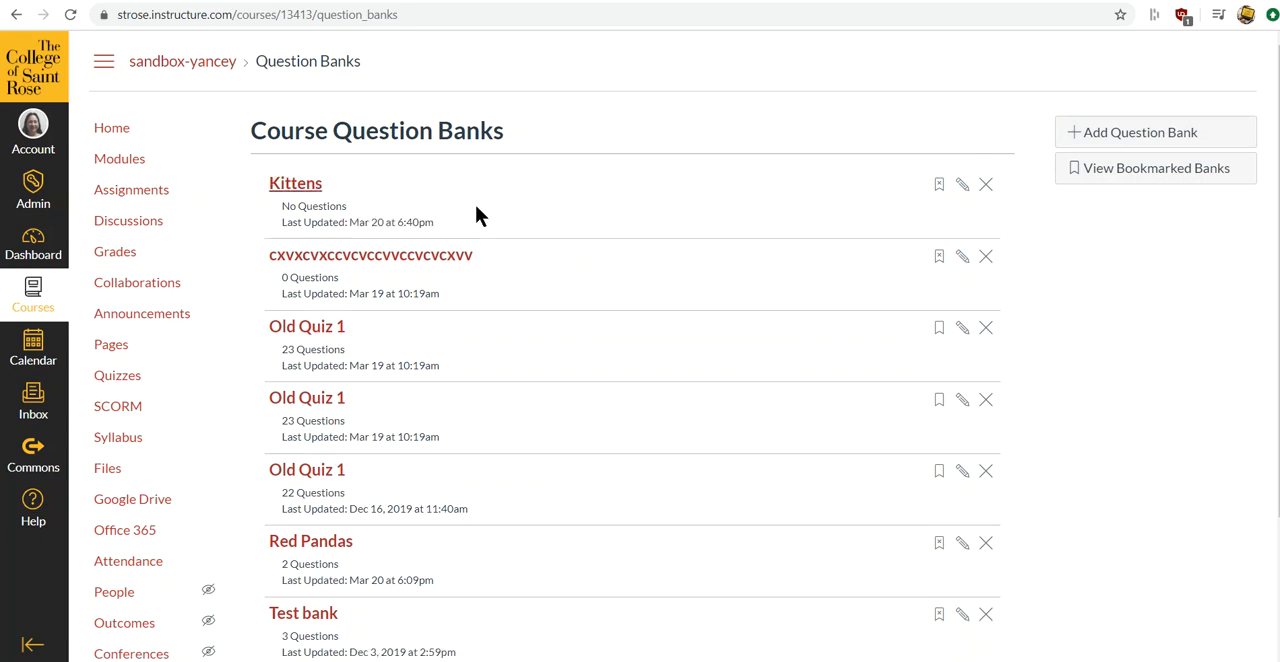
- Start a True/False question in the Kittens bank with the text "Kittens are cute."
{"action": "left_click", "coordinate": [306, 188]}
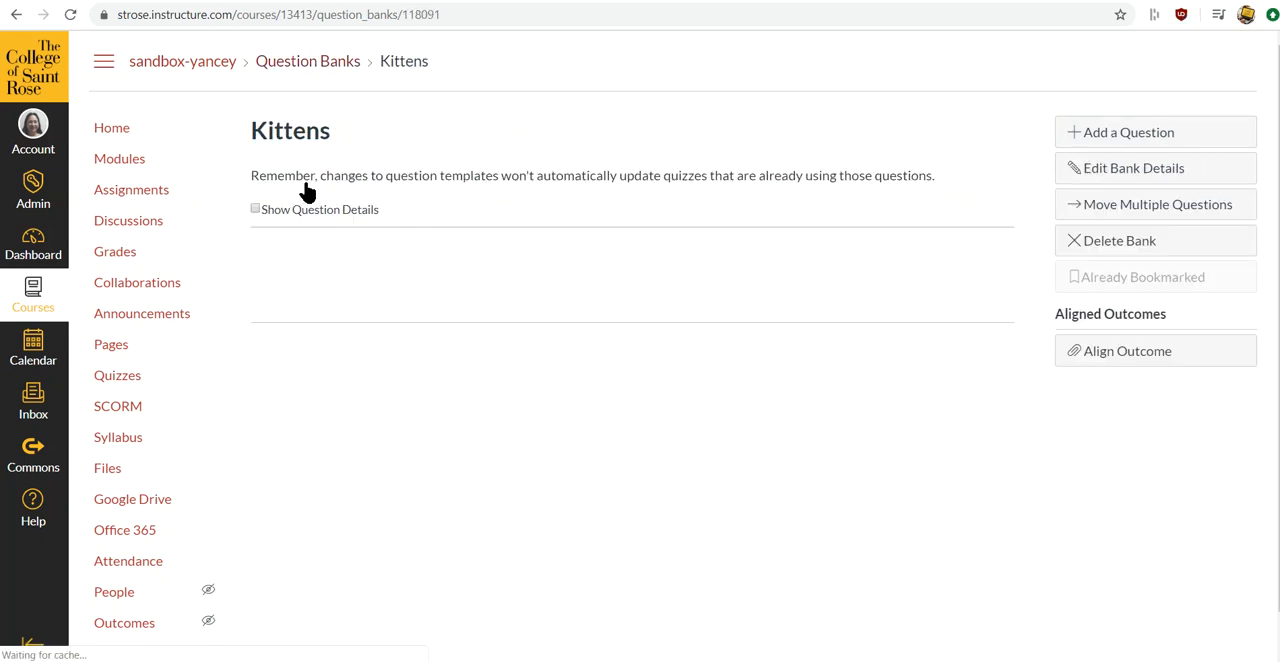
{"action": "left_click", "coordinate": [1077, 132]}
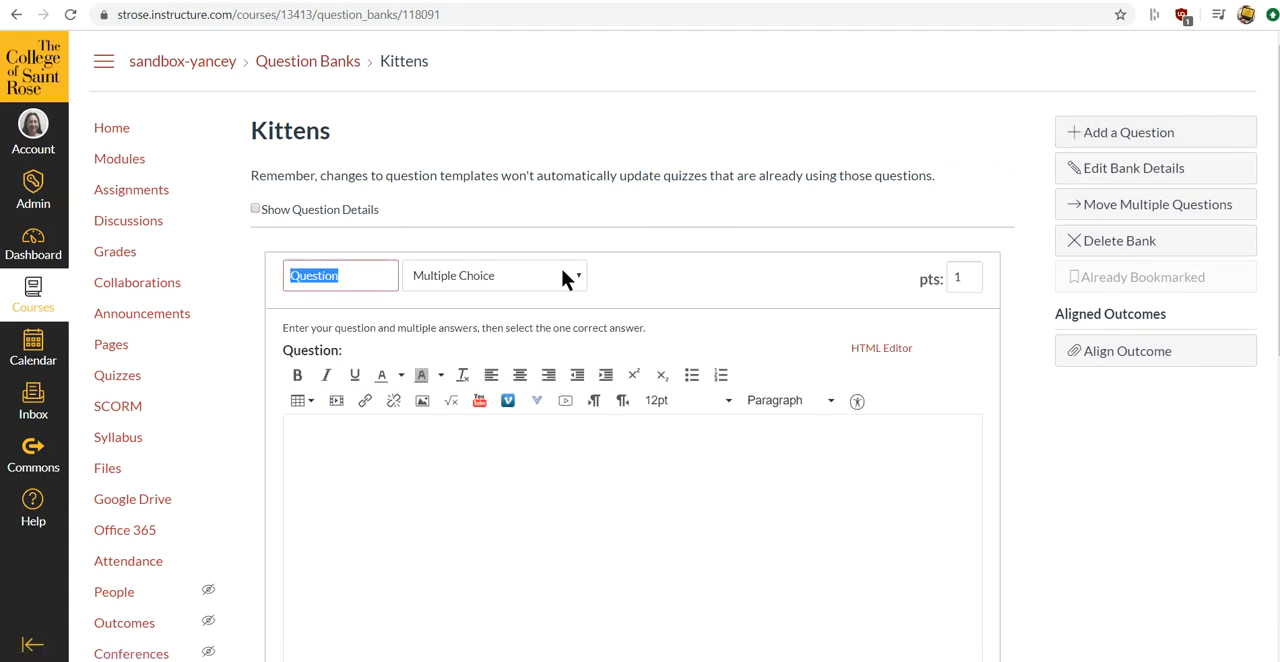
{"action": "left_click", "coordinate": [580, 281]}
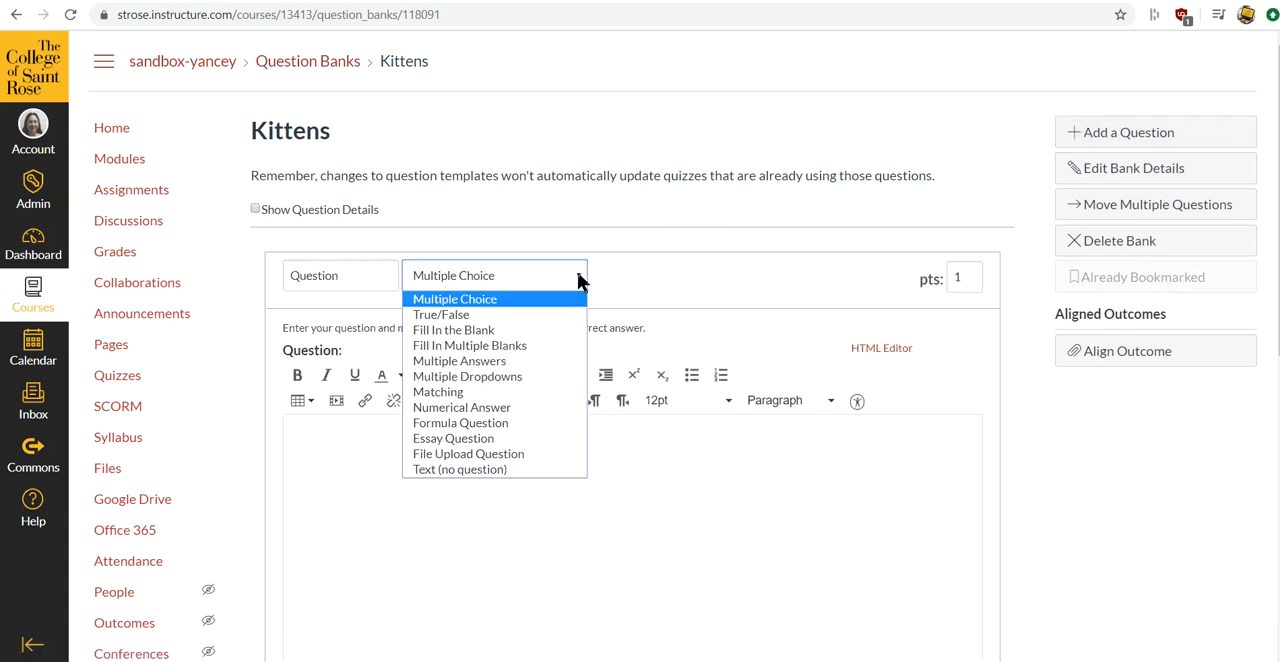
{"action": "left_click", "coordinate": [553, 325]}
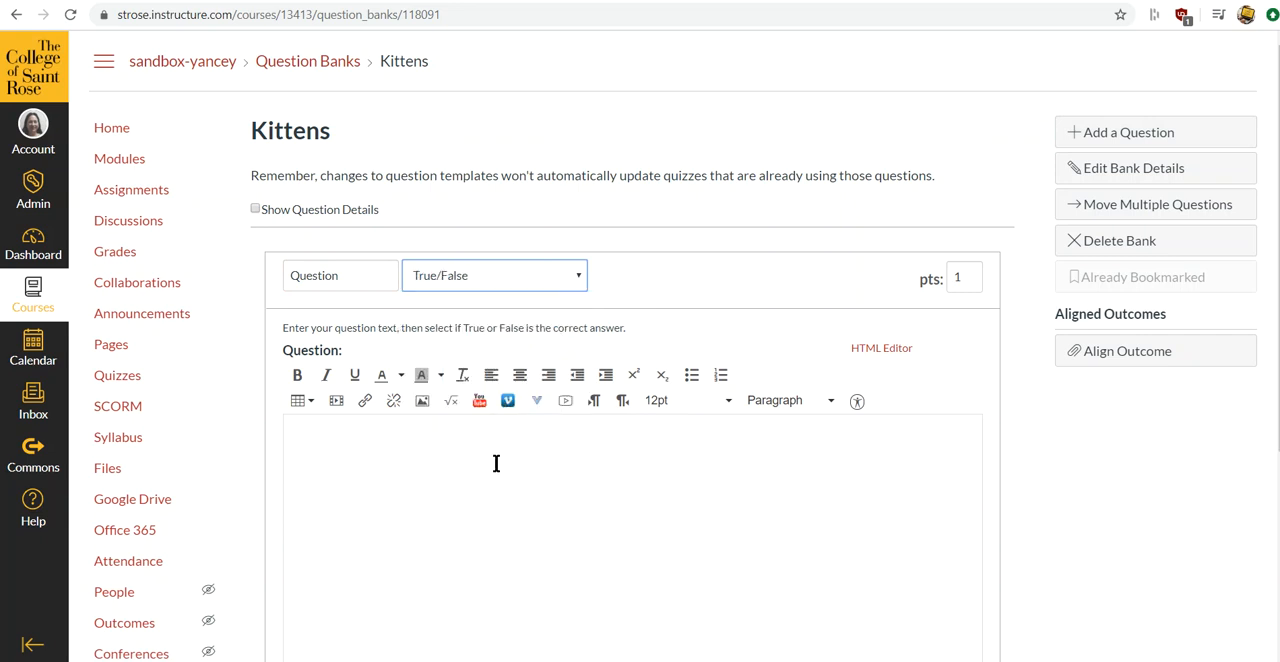
{"action": "type", "text": "Kitte"}
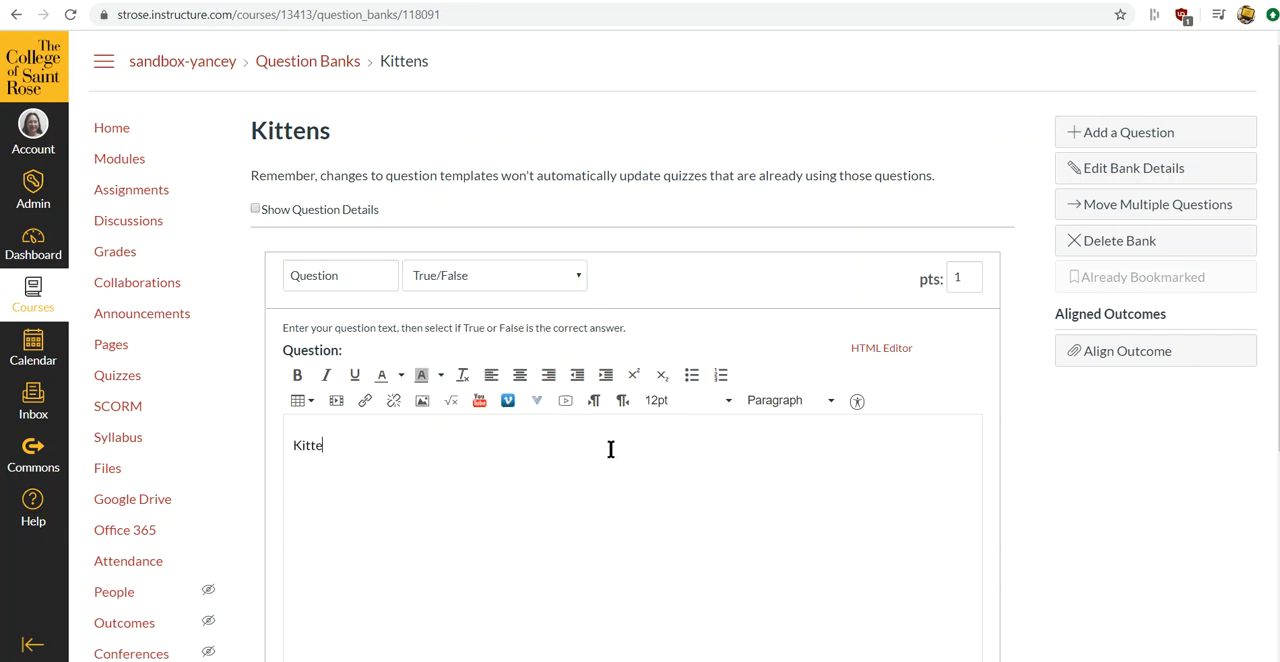
{"action": "type", "text": "ns are cute."}
- Try False as the correct answer, set it back to True, and save the question
{"action": "scroll", "coordinate": [735, 430], "scroll_direction": "down", "scroll_amount": 3}
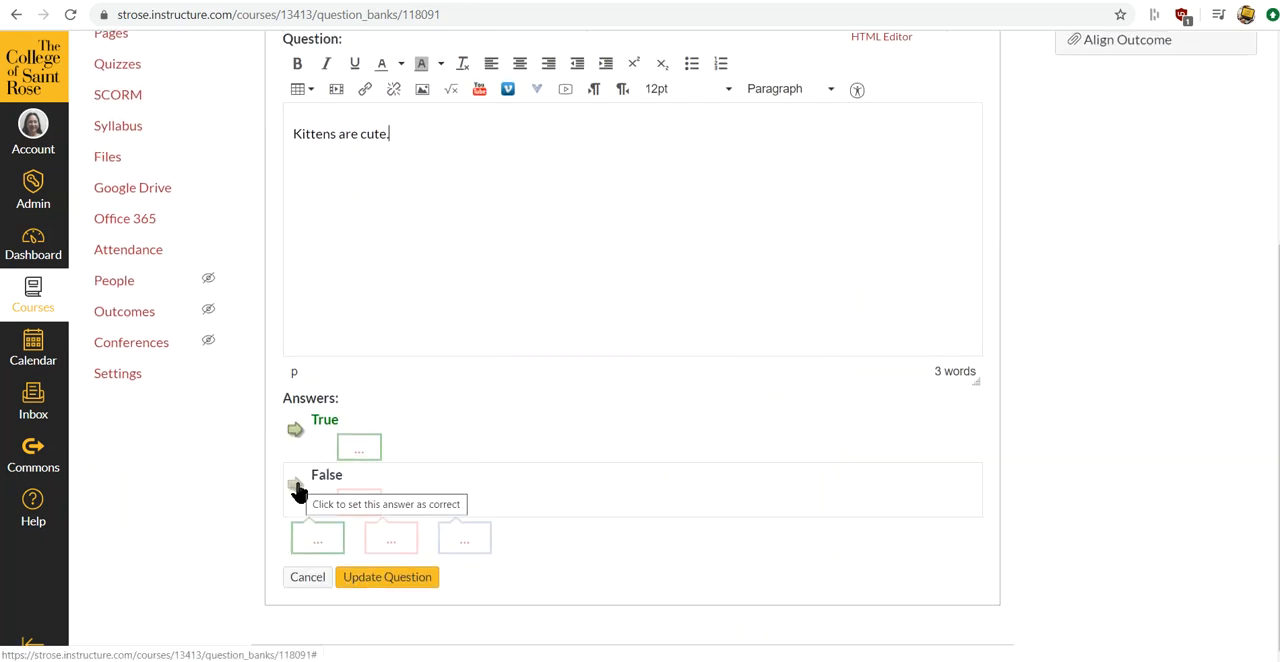
{"action": "left_click", "coordinate": [297, 488]}
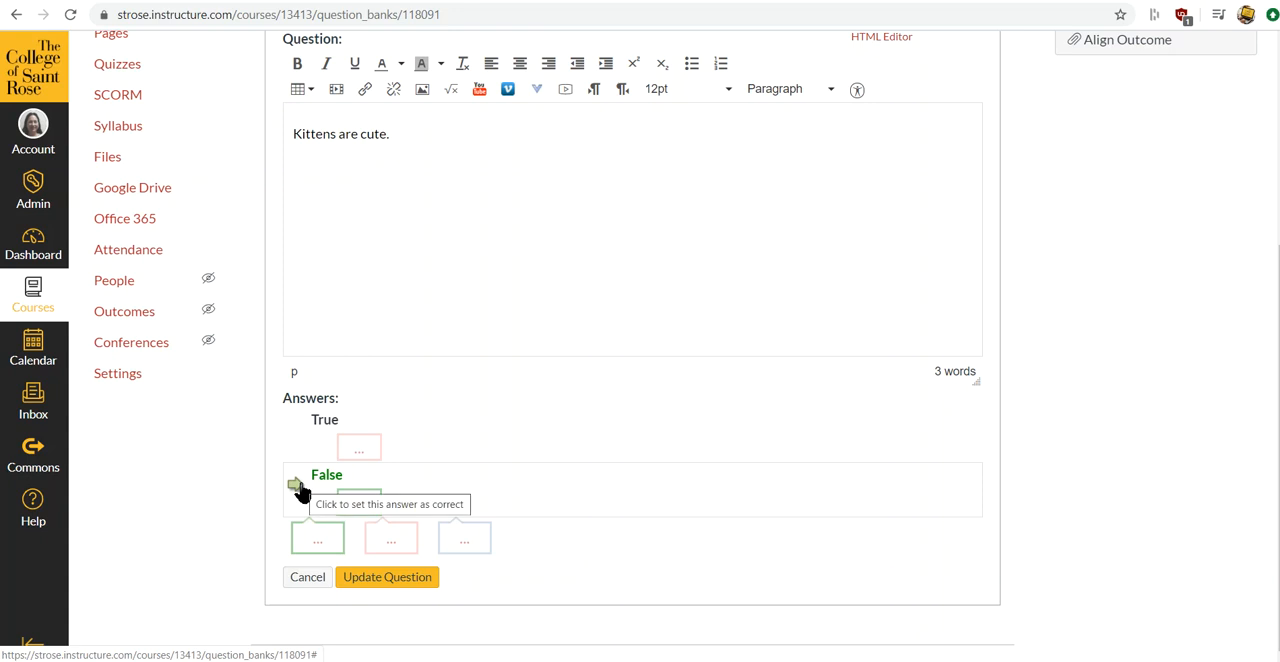
{"action": "left_click", "coordinate": [295, 432]}
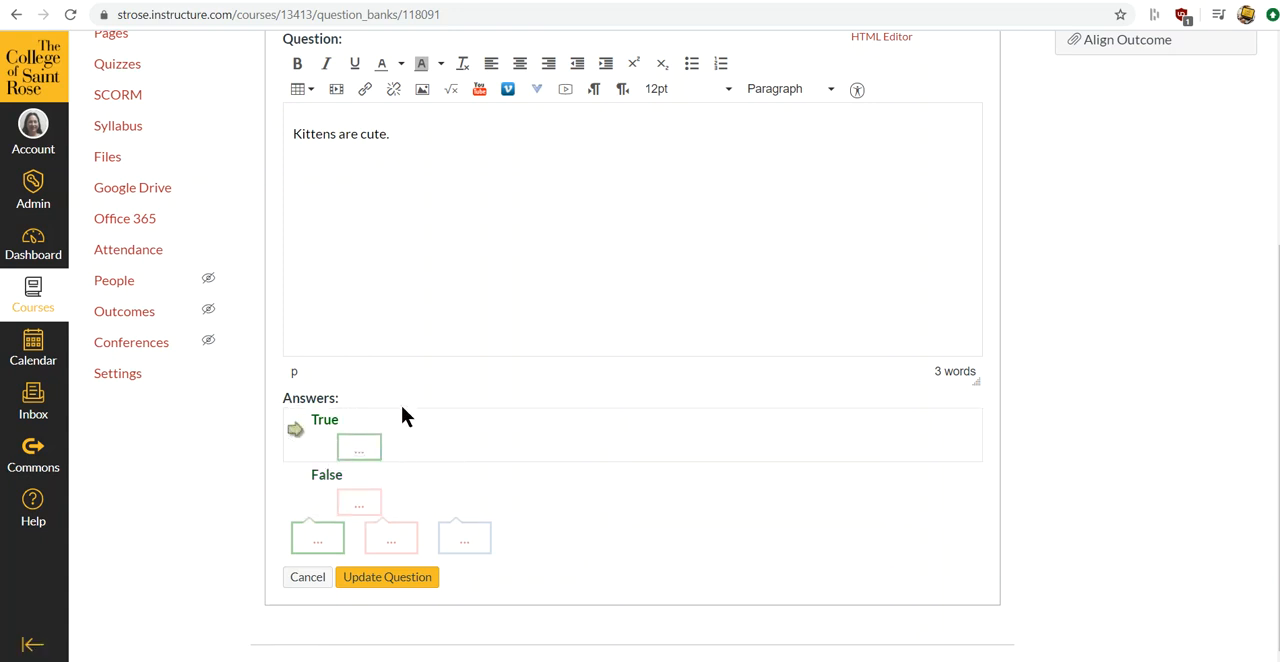
{"action": "left_click", "coordinate": [422, 578]}
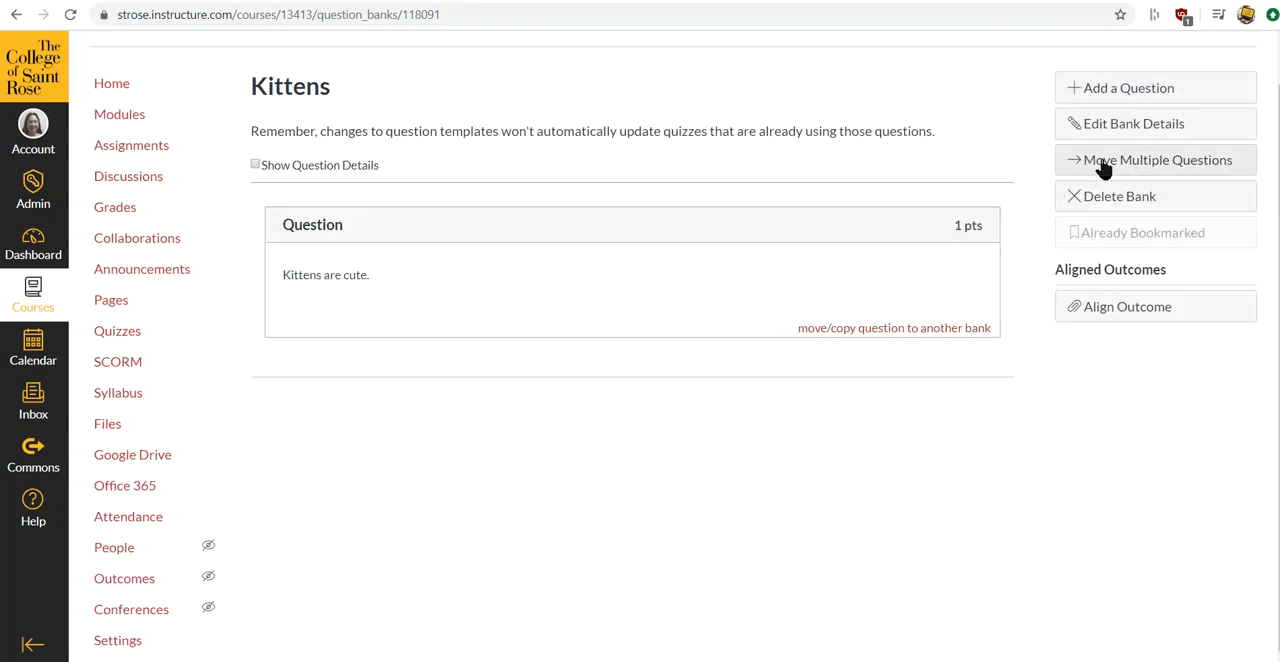
- Add a second question to the bank as Multiple Answers with the text "Kittens can be colored ..."
{"action": "left_click", "coordinate": [1128, 90]}
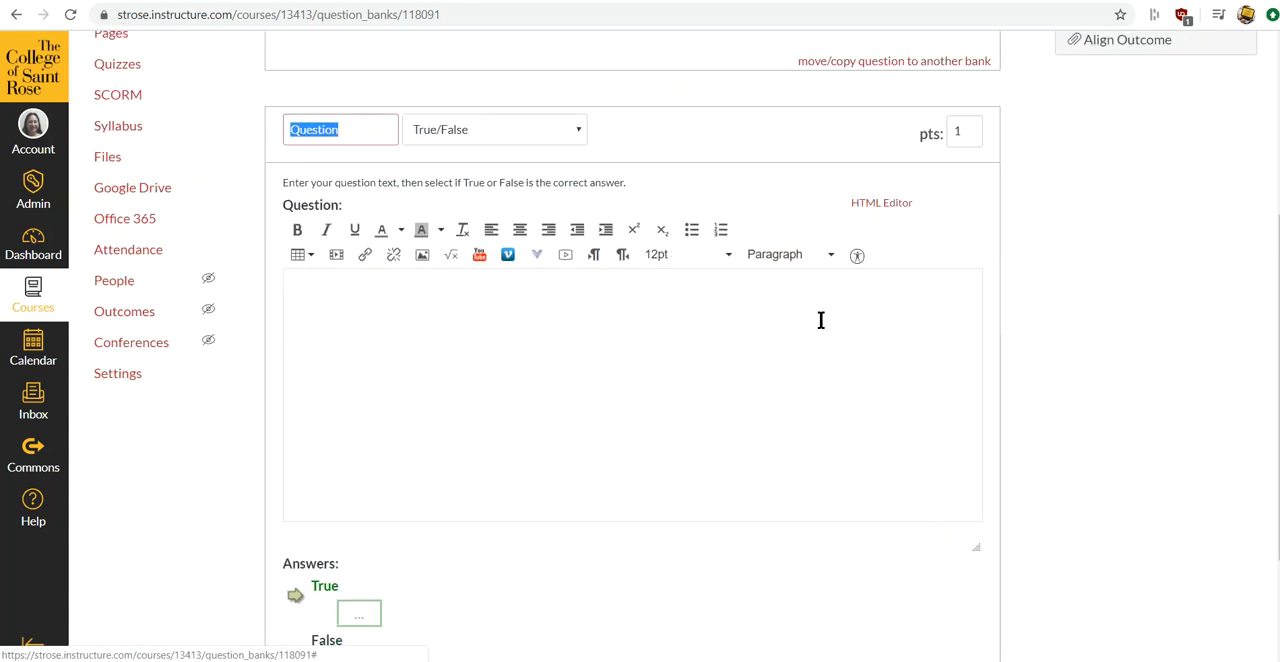
{"action": "left_click", "coordinate": [577, 130]}
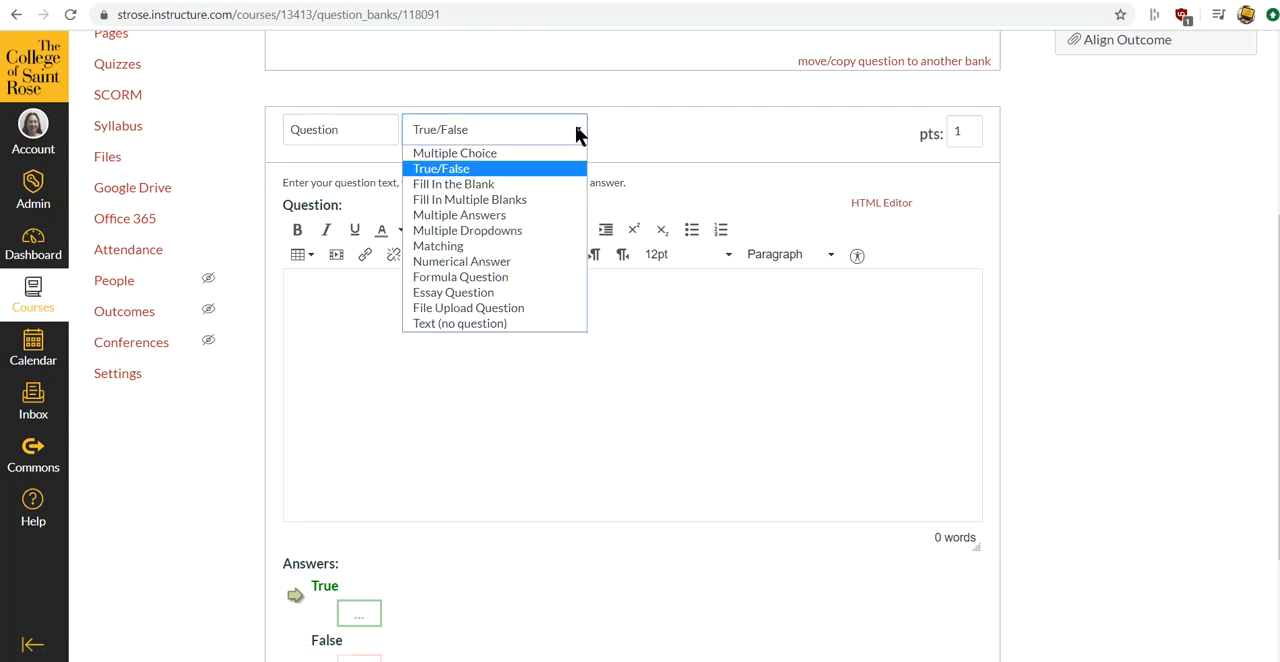
{"action": "left_click", "coordinate": [533, 222]}
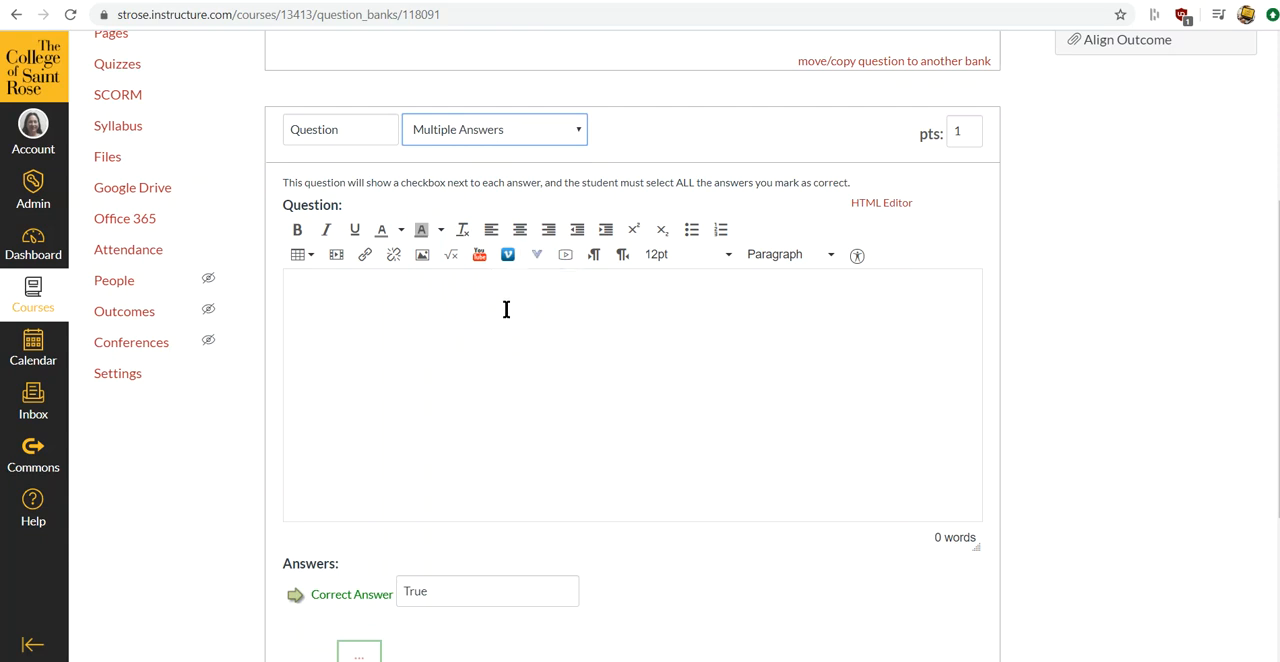
{"action": "left_click", "coordinate": [507, 296]}
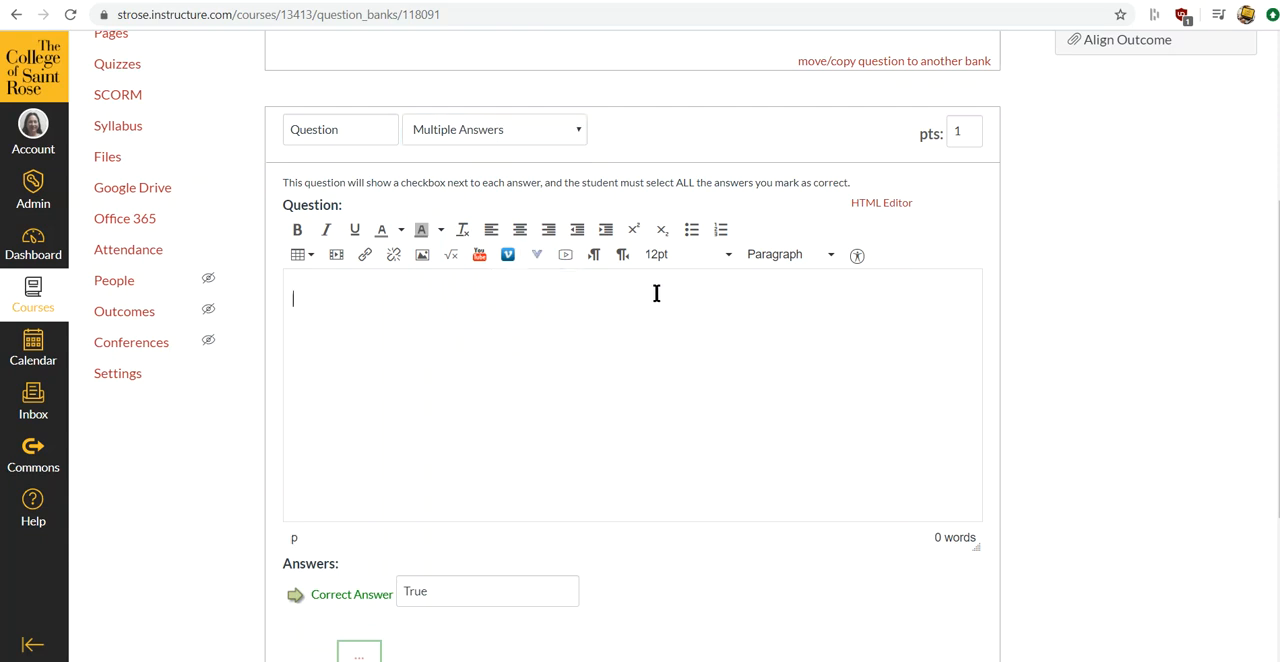
{"action": "type", "text": "Kittens can be colored ..."}
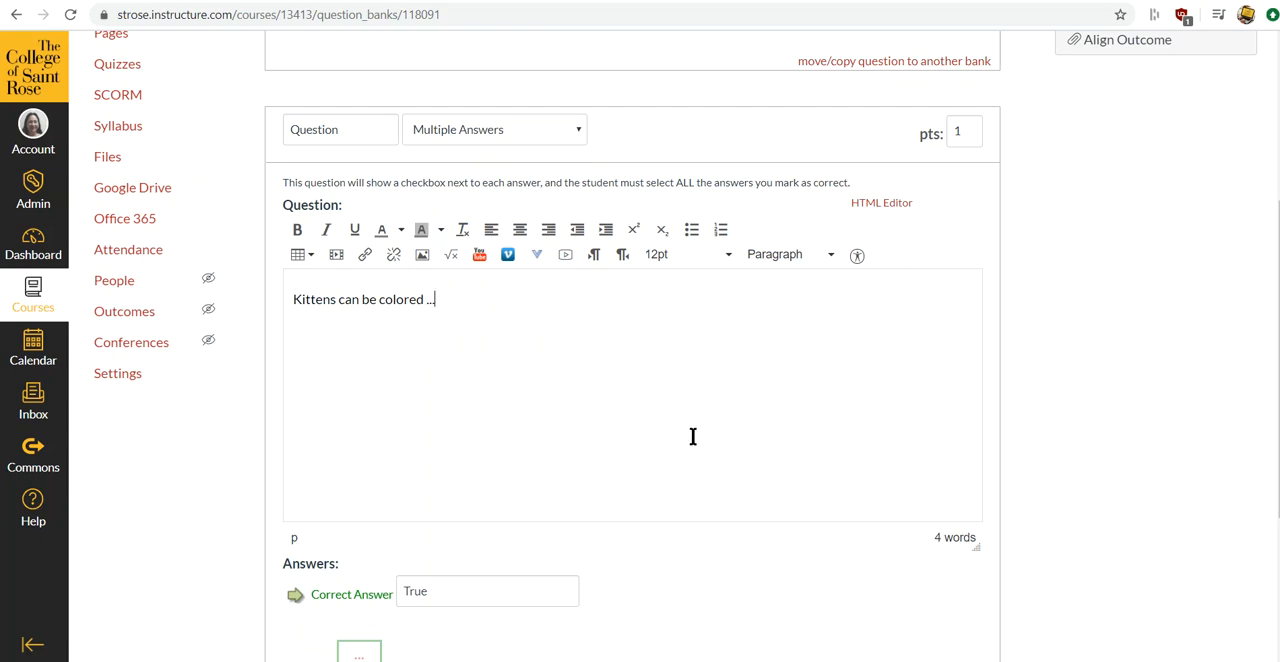
- Remove the existing True and False answers from the Multiple Answers question
{"action": "scroll", "coordinate": [760, 530], "scroll_direction": "down", "scroll_amount": 2}
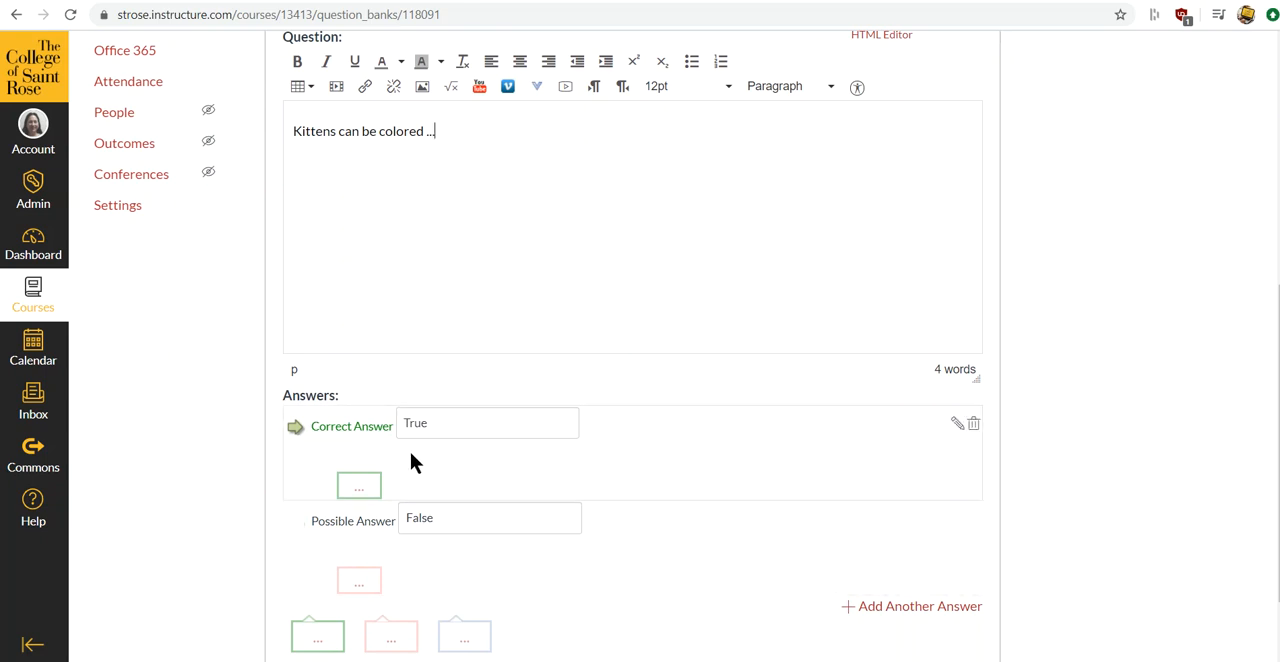
{"action": "left_click", "coordinate": [975, 427]}
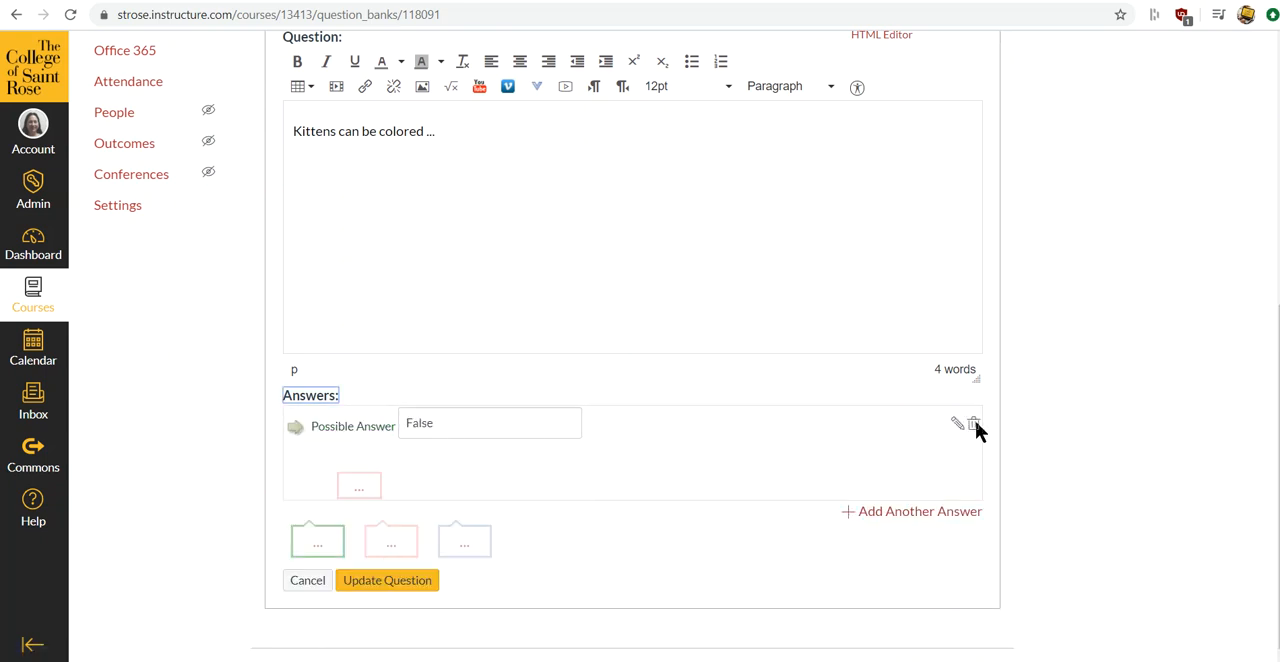
{"action": "left_click", "coordinate": [975, 427]}
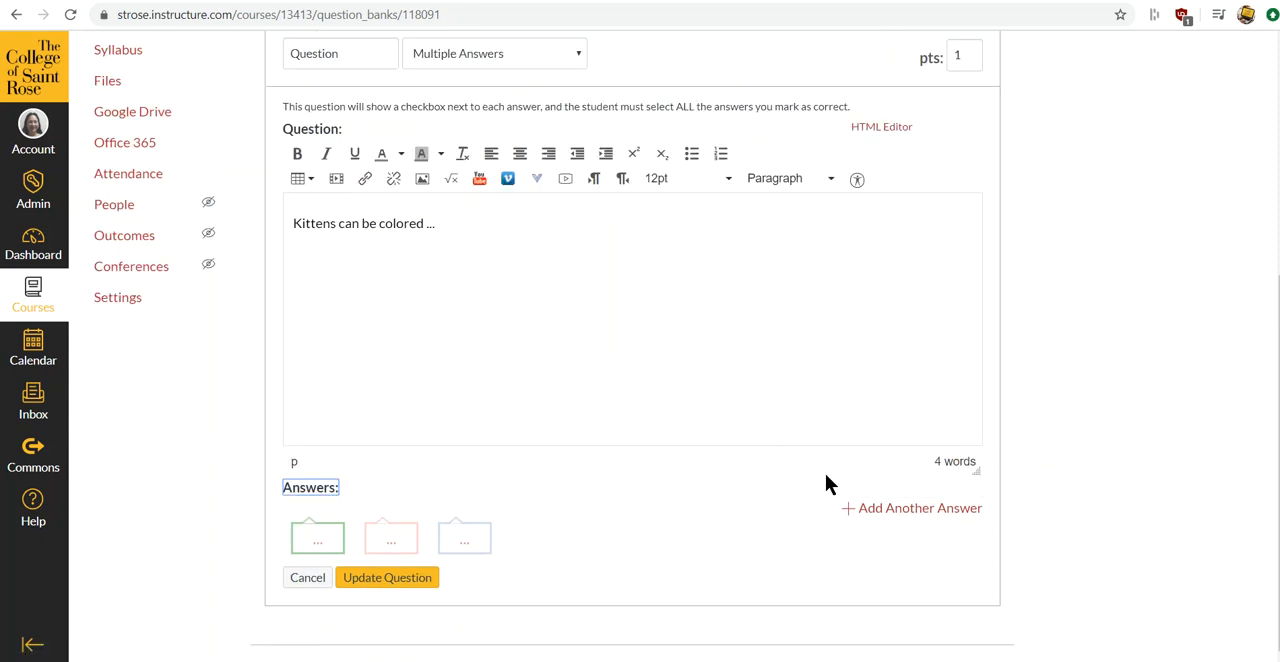
- Add the answer "yellow" marked as correct and the answer "green" left as a possible answer
{"action": "left_click", "coordinate": [871, 511]}
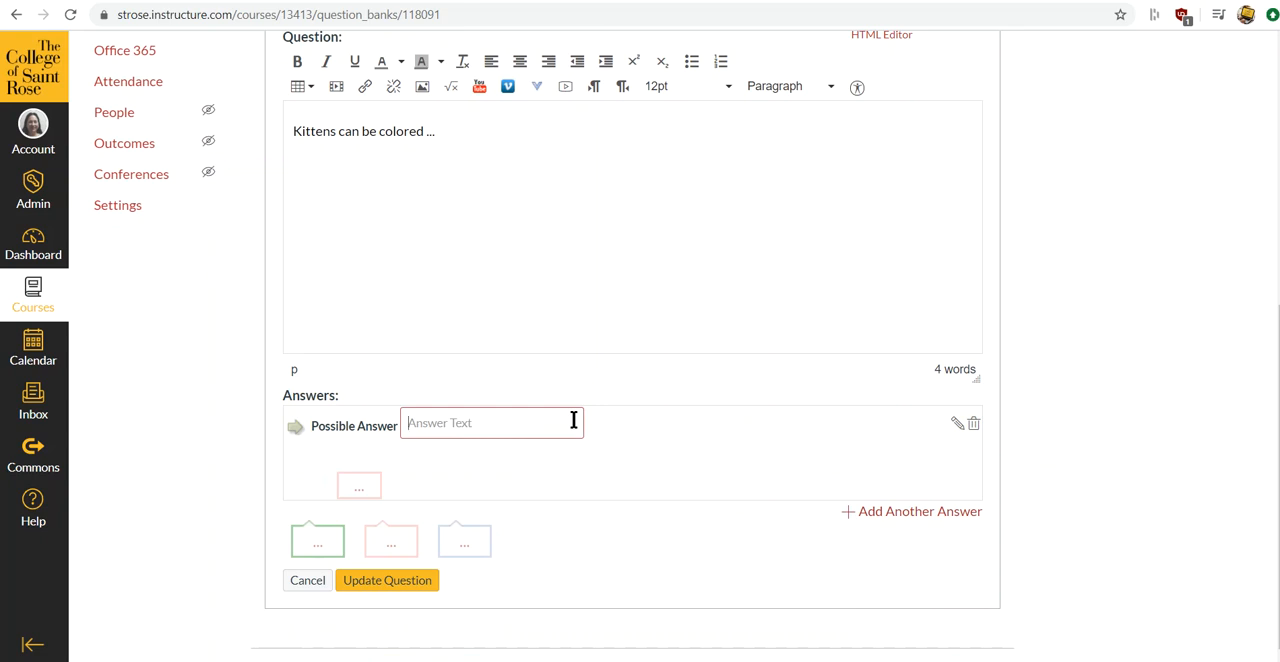
{"action": "type", "text": "yellow"}
{"action": "left_click", "coordinate": [295, 427]}
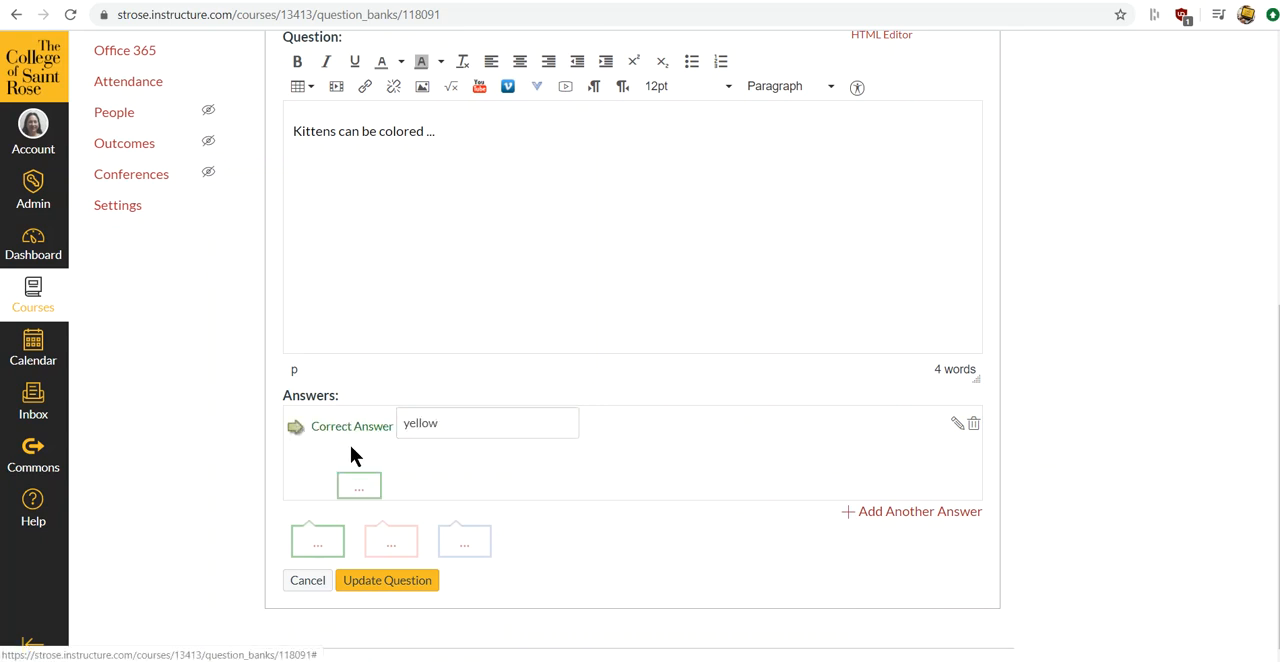
{"action": "left_click", "coordinate": [915, 512]}
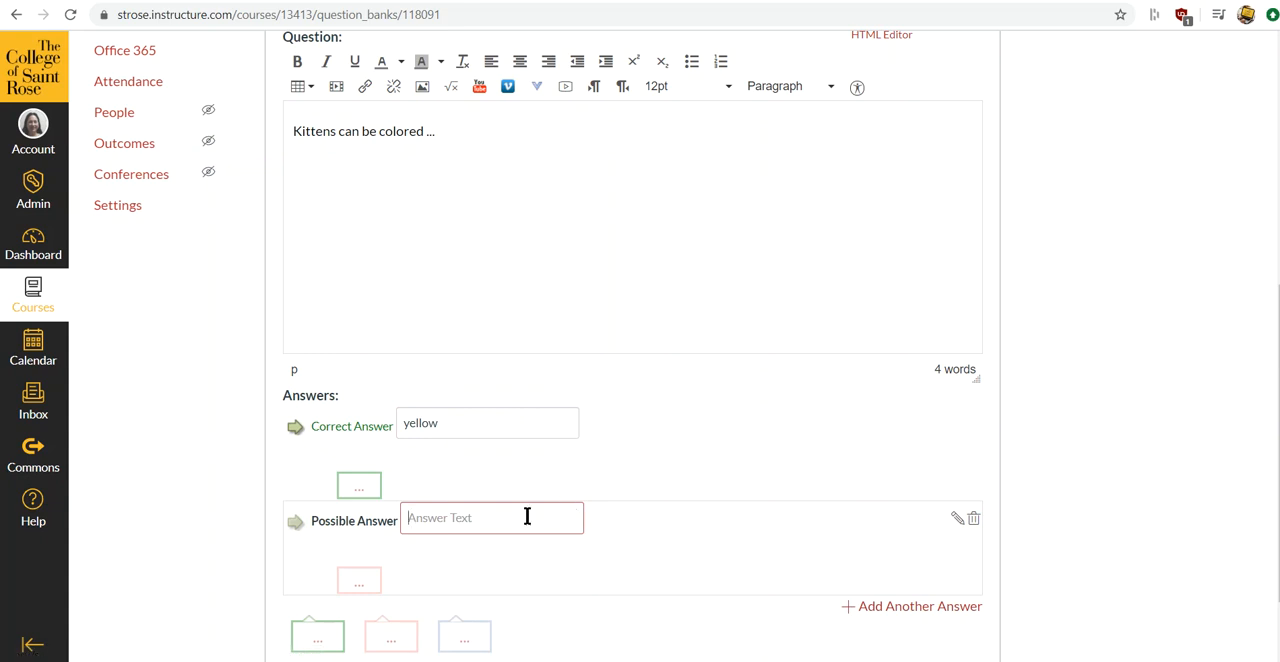
{"action": "type", "text": "green"}
- Add the answer "black" marked as correct and the answer "purple" left as a possible answer
{"action": "left_click", "coordinate": [920, 607]}
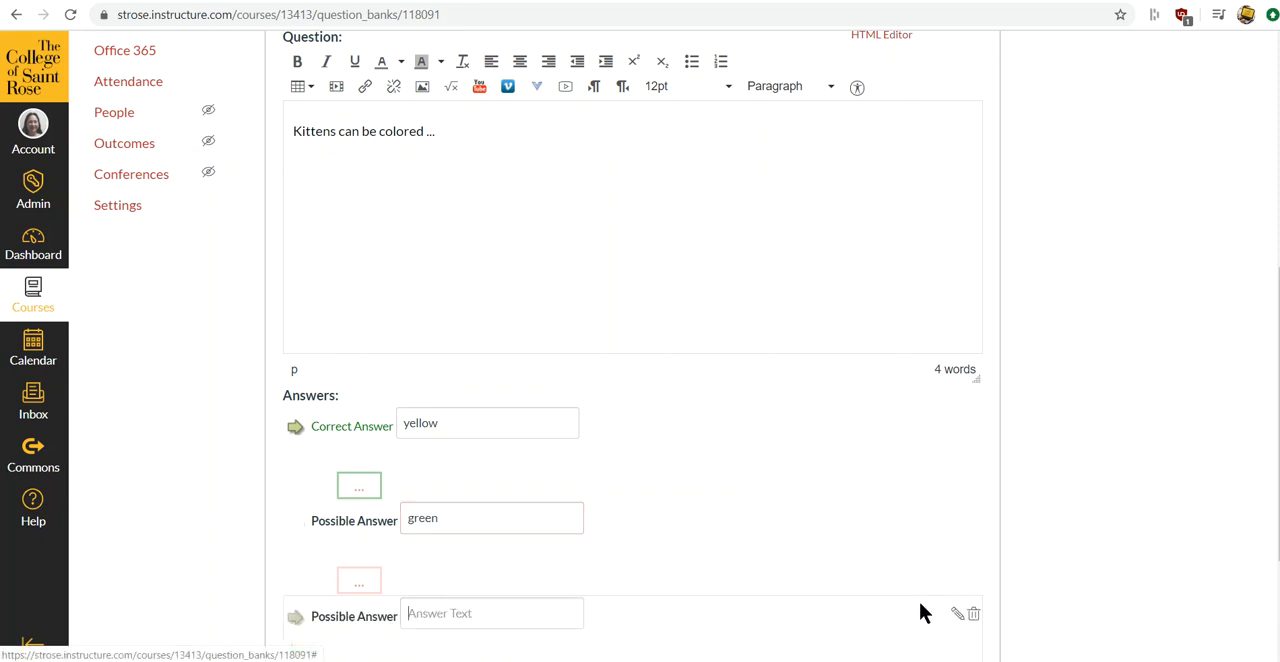
{"action": "scroll", "coordinate": [893, 502], "scroll_direction": "down", "scroll_amount": 1}
{"action": "scroll", "coordinate": [890, 464], "scroll_direction": "down", "scroll_amount": 1}
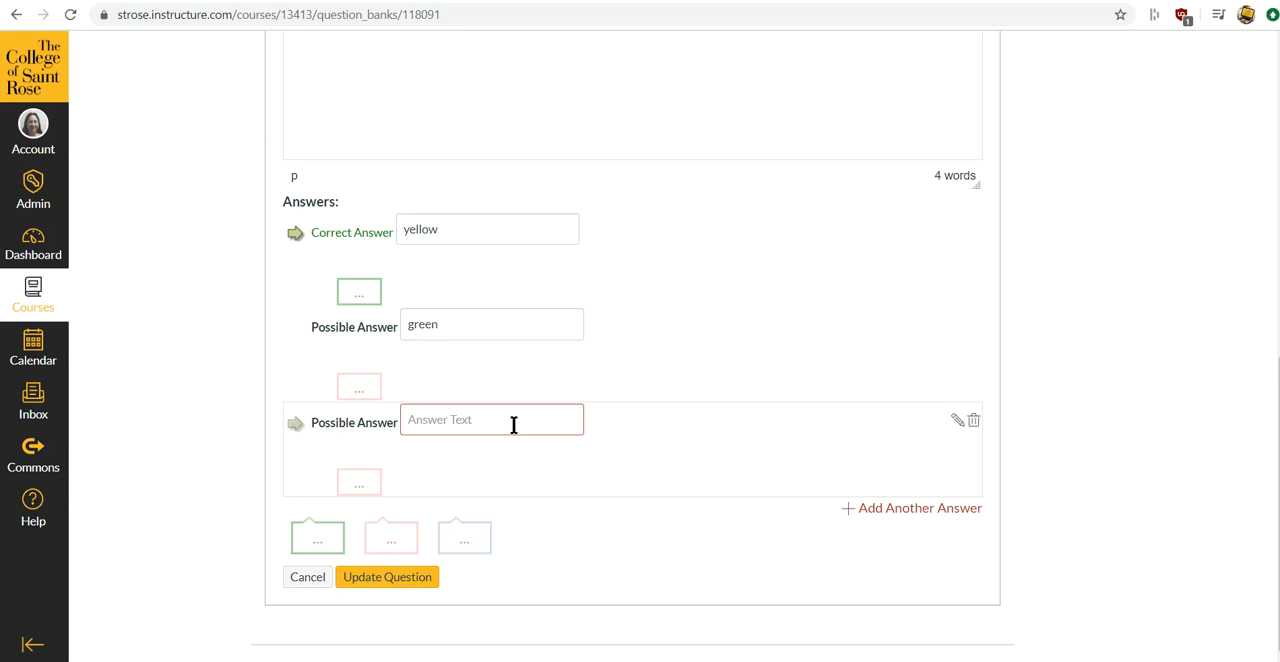
{"action": "type", "text": "black"}
{"action": "left_click", "coordinate": [295, 423]}
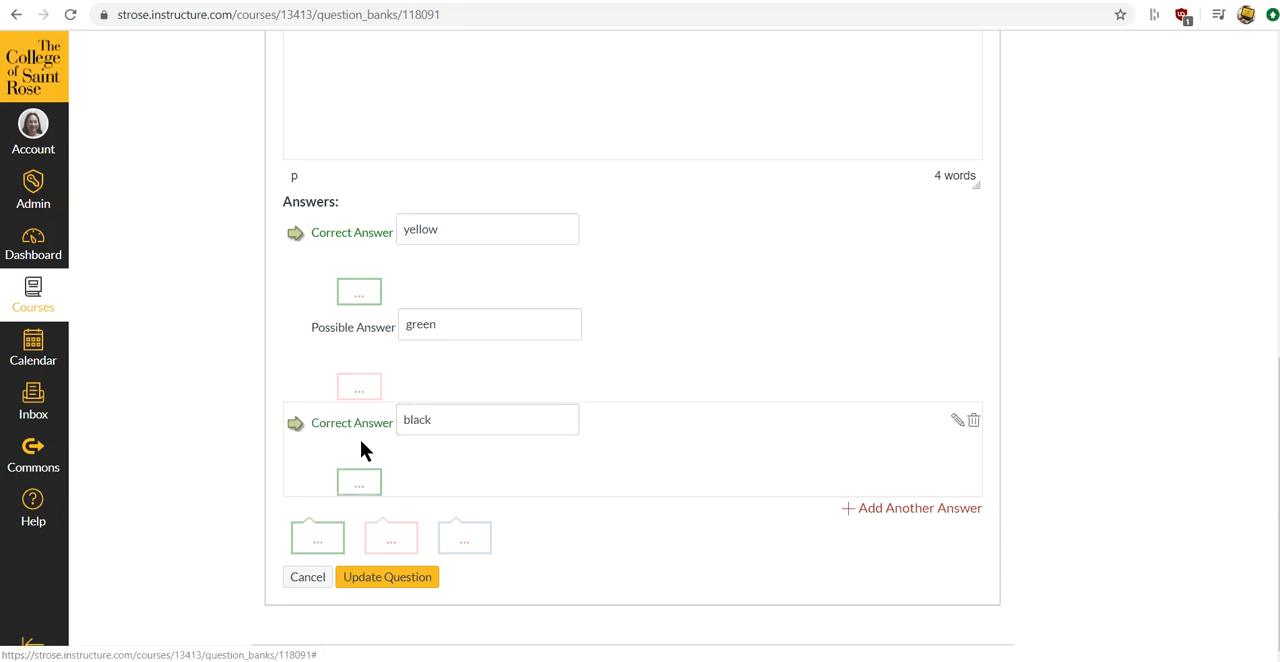
{"action": "left_click", "coordinate": [919, 509]}
{"action": "type", "text": "p"}
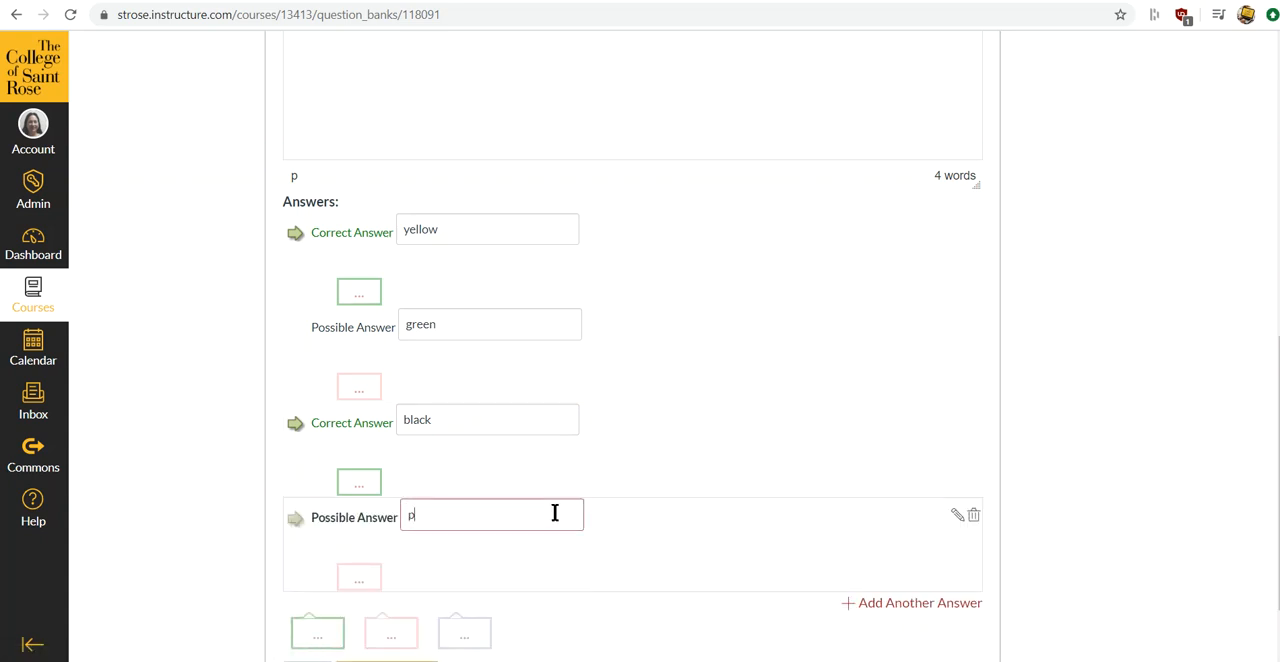
{"action": "type", "text": "urple"}
{"action": "scroll", "coordinate": [765, 530], "scroll_direction": "down", "scroll_amount": 1}
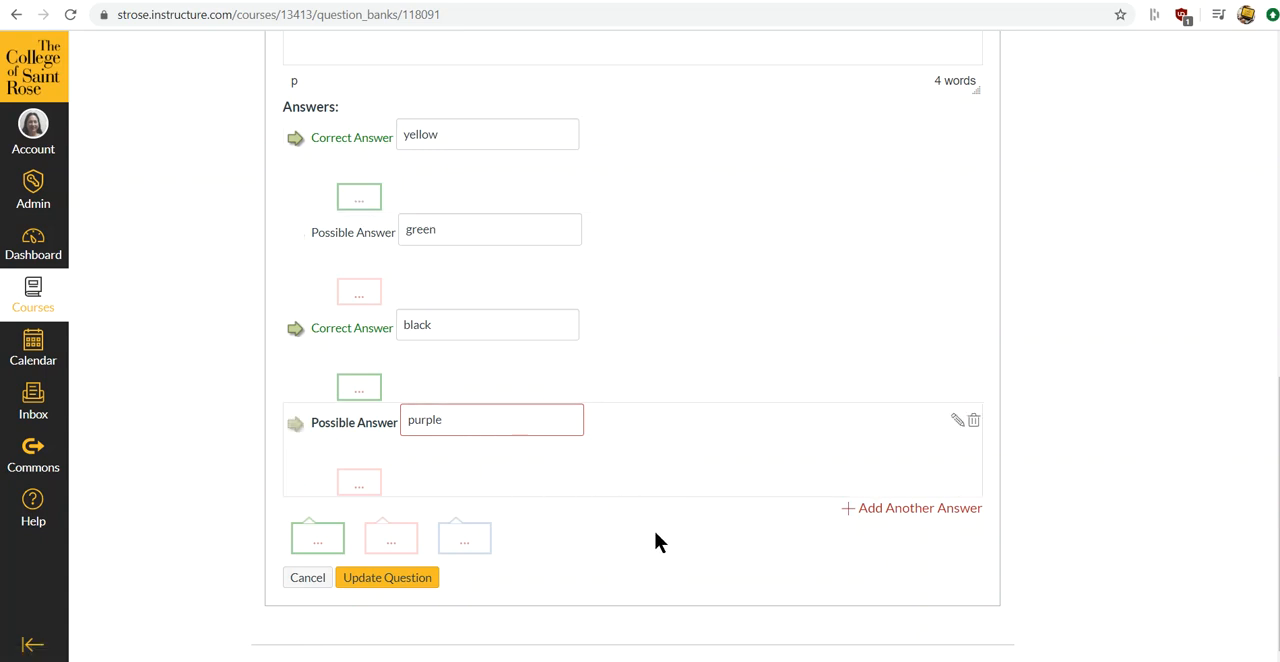
- Reword the question text to "Kittens can be colored what colors?" and save the question to the bank
{"action": "scroll", "coordinate": [719, 482], "scroll_direction": "up", "scroll_amount": 5}
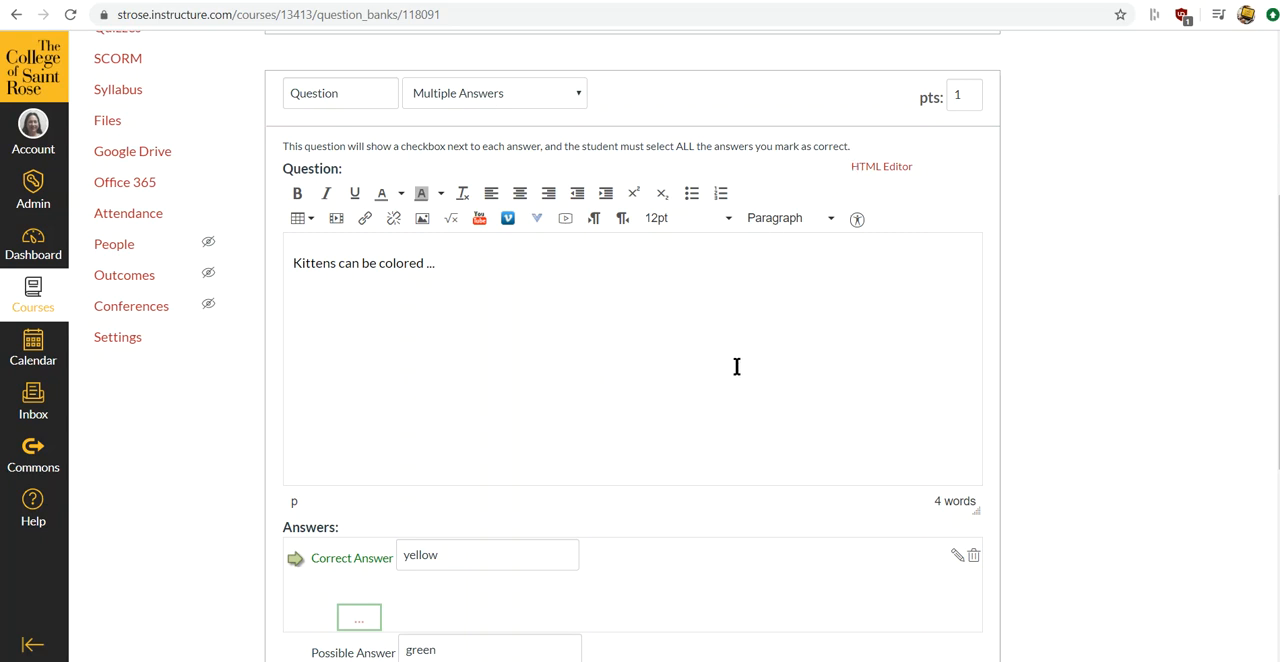
{"action": "scroll", "coordinate": [866, 430], "scroll_direction": "down", "scroll_amount": 2}
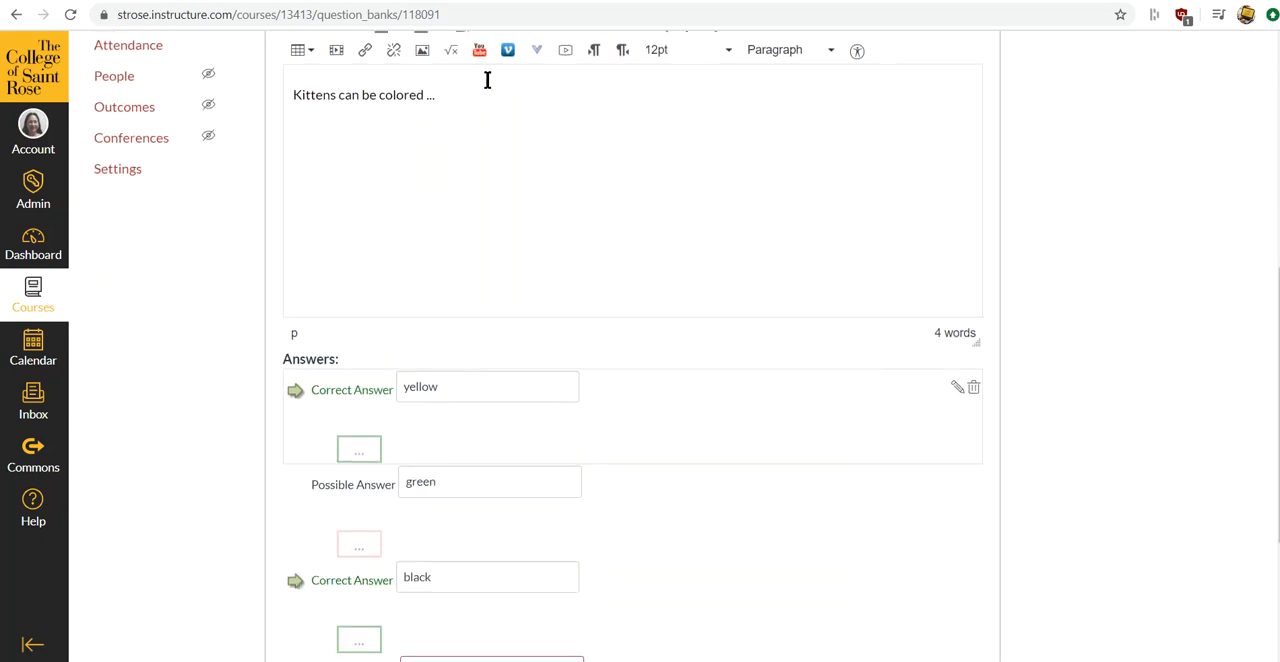
{"action": "left_click", "coordinate": [437, 94]}
{"action": "type", "text": "what"}
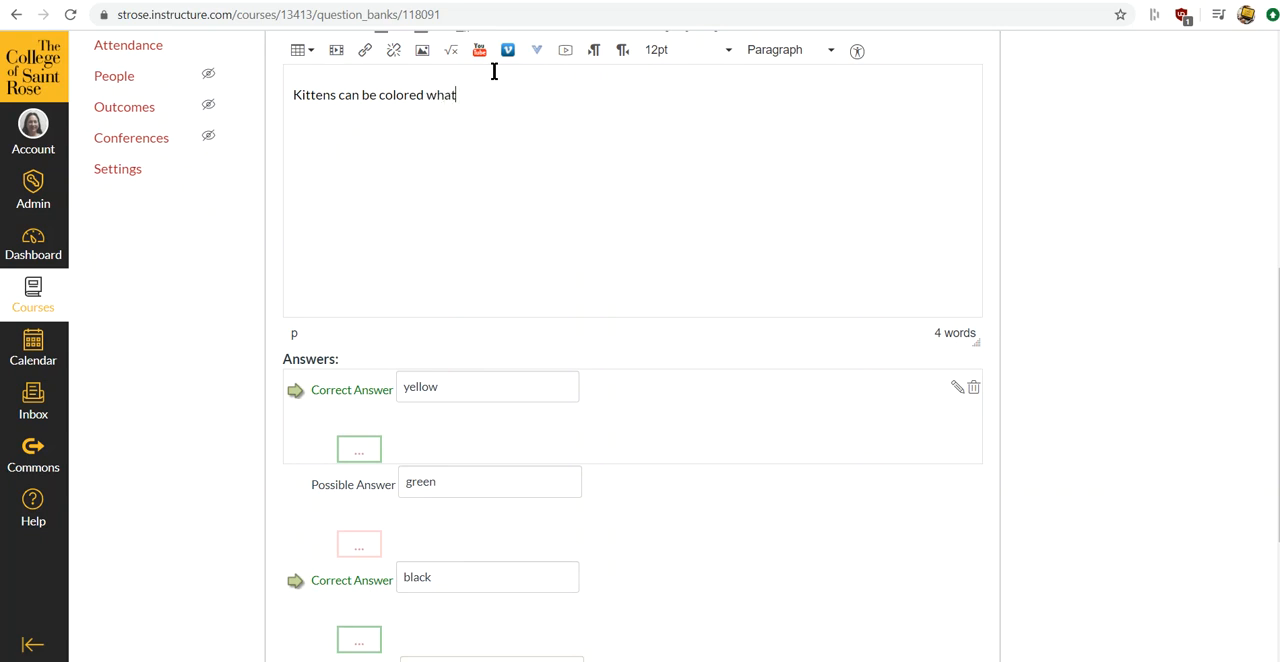
{"action": "type", "text": " colors?"}
{"action": "scroll", "coordinate": [735, 448], "scroll_direction": "down", "scroll_amount": 1}
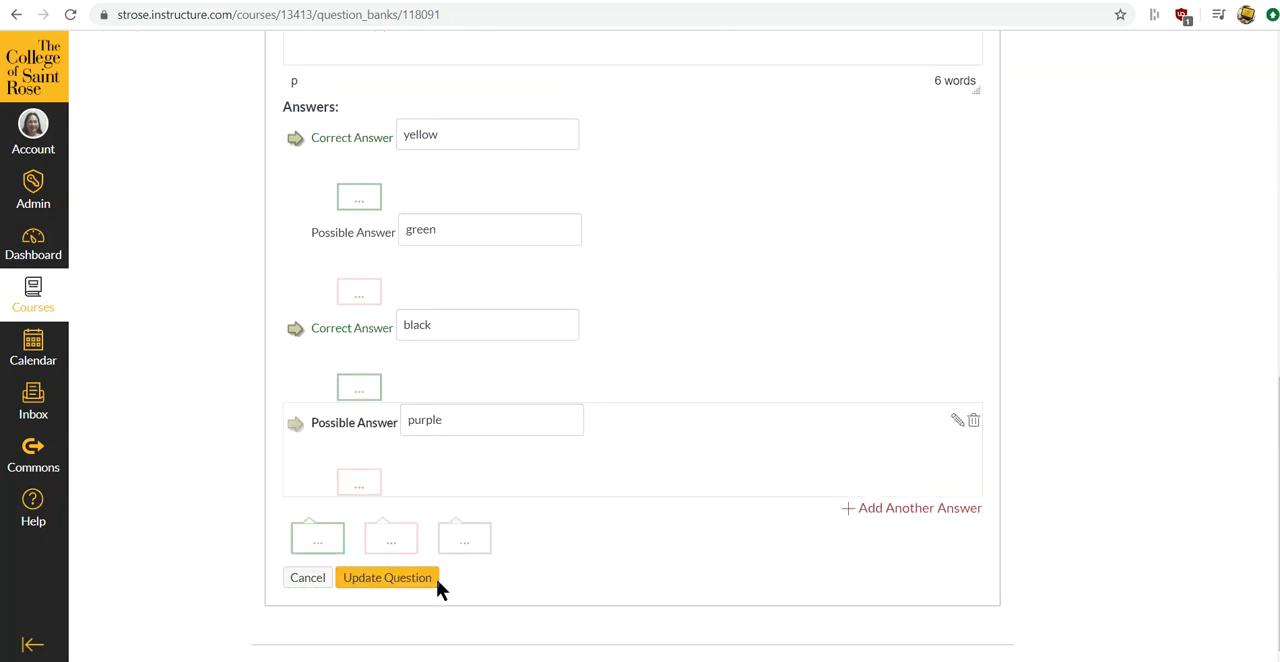
{"action": "left_click", "coordinate": [411, 582]}
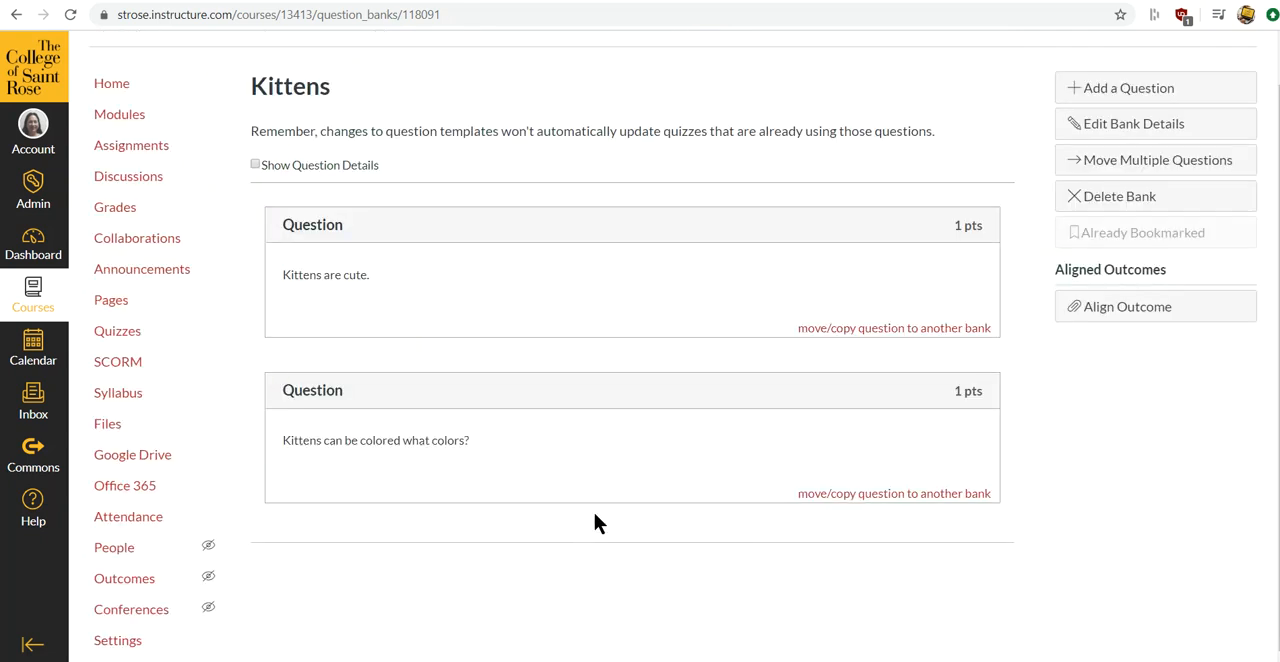